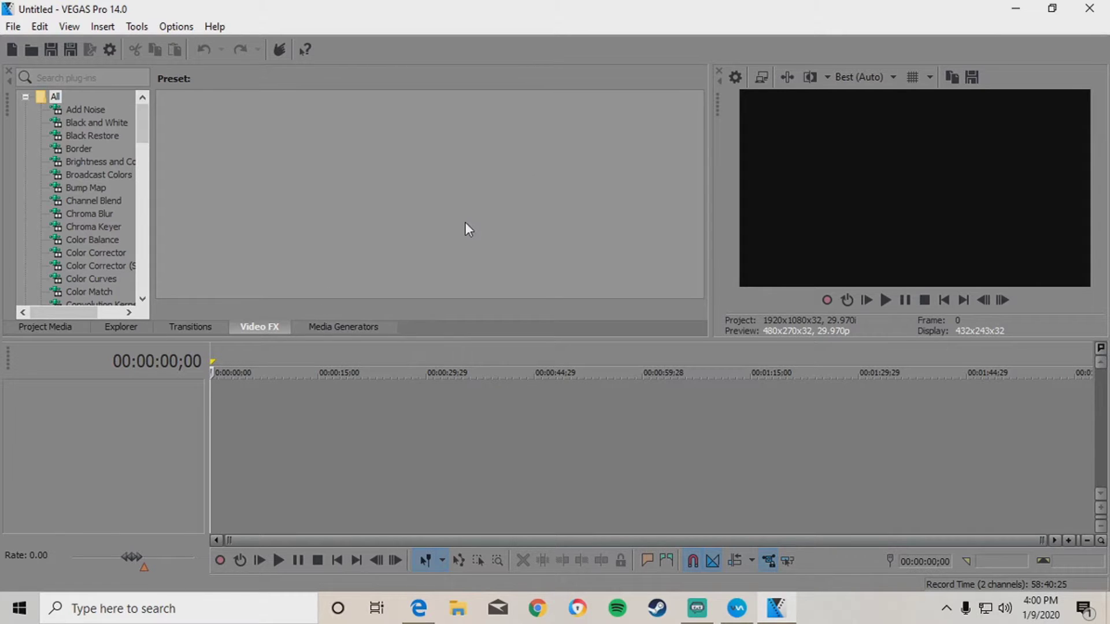
# Step: Switch to the browser to view the OCE - Flesh Wound video on YouTube, and return to VEGAS Pro
pyautogui.click(419, 608)
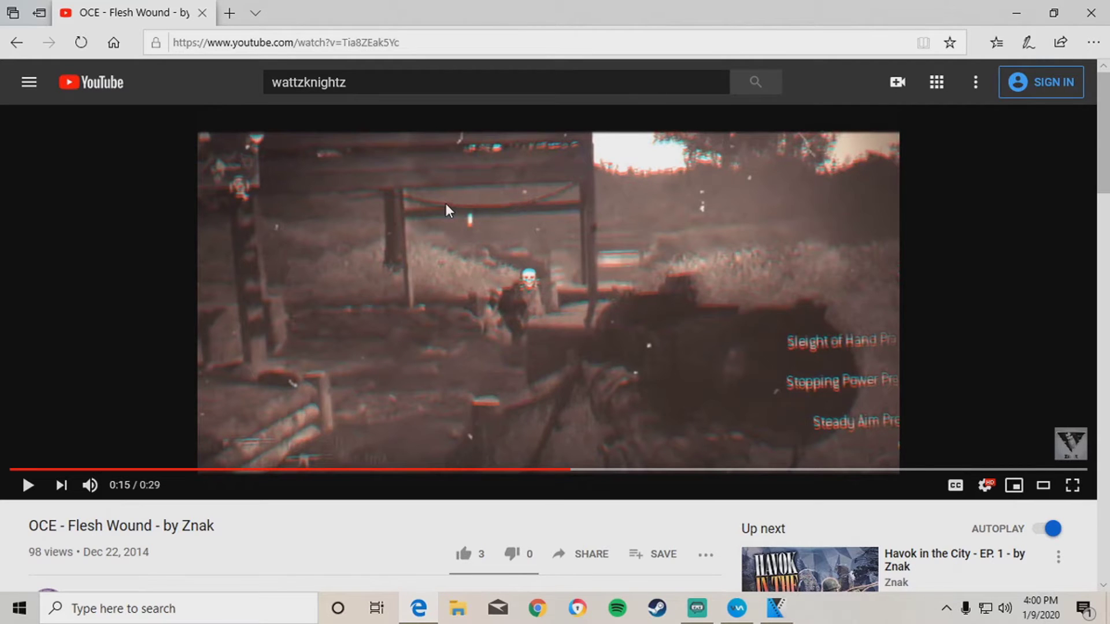
pyautogui.click(789, 608)
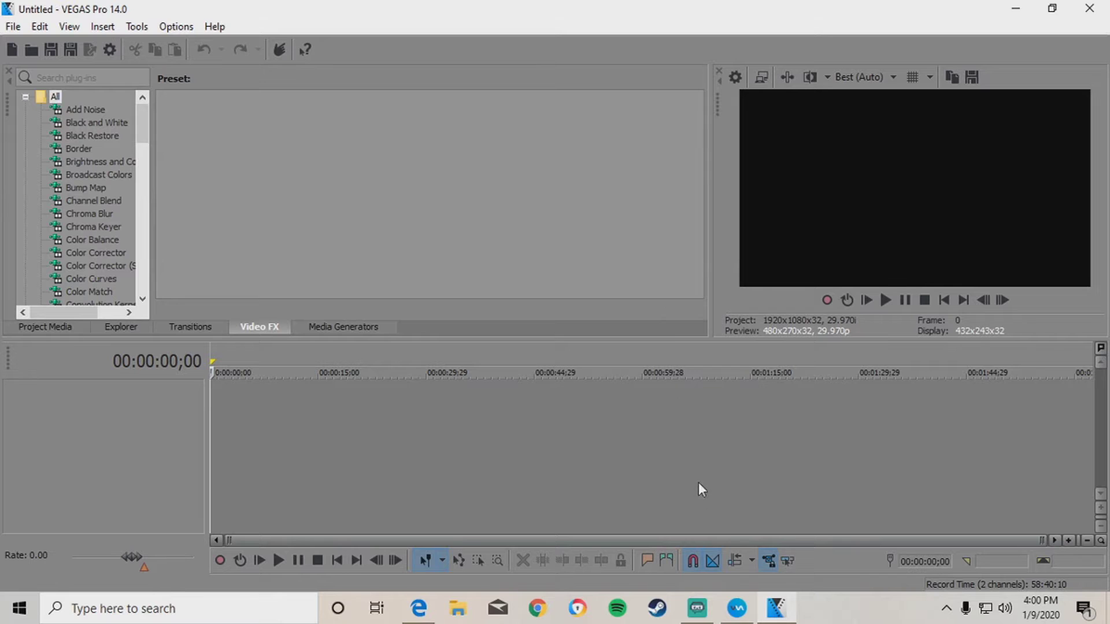
pyautogui.click(419, 608)
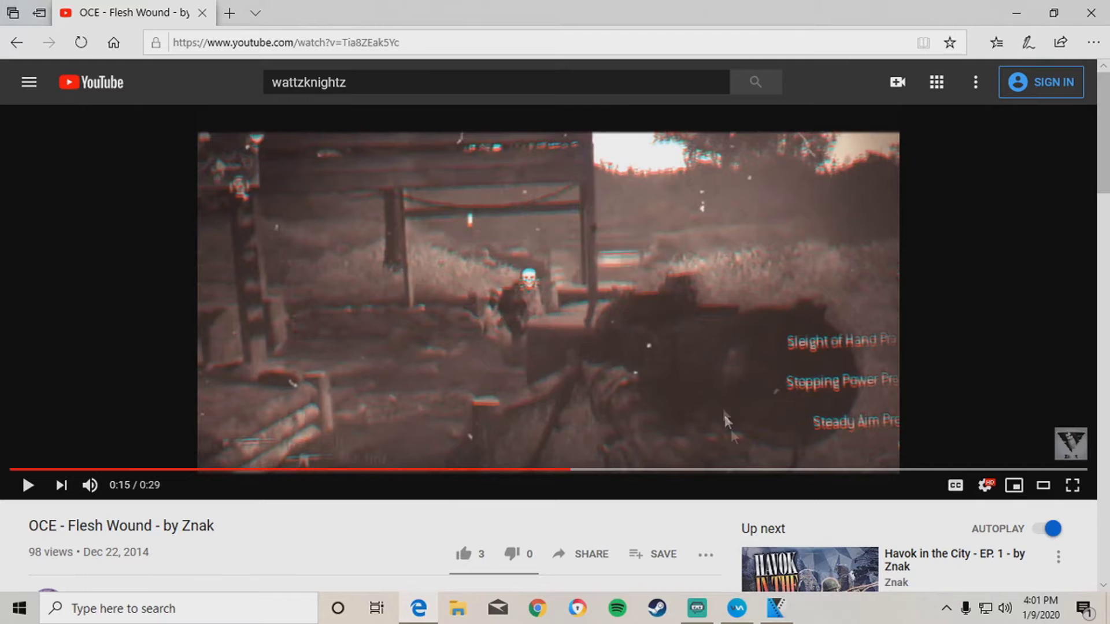
pyautogui.click(791, 605)
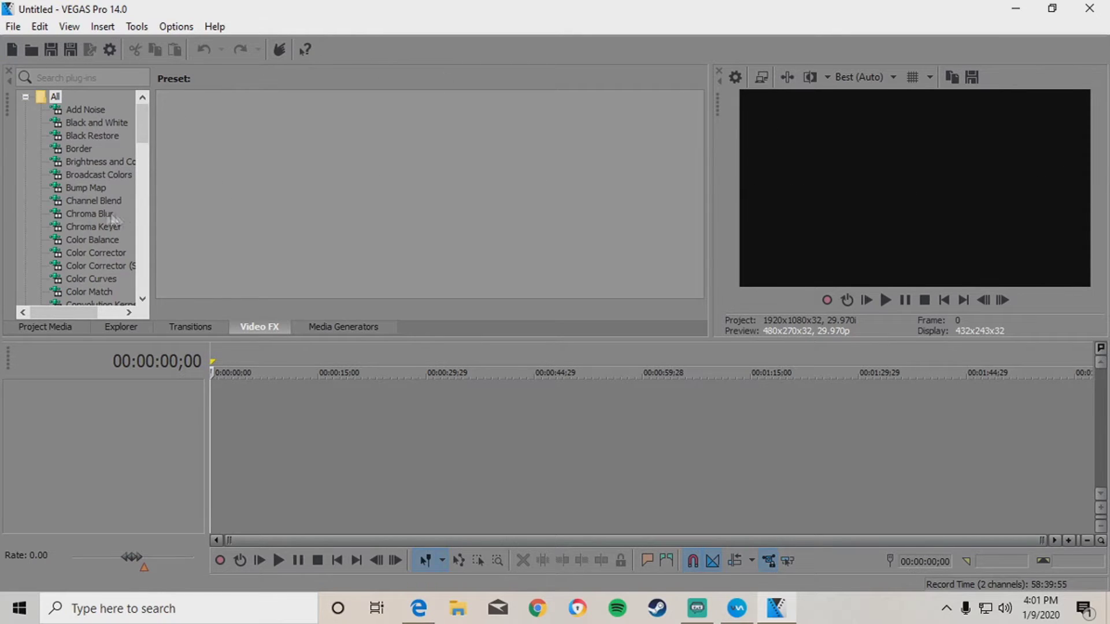
# Step: Show the project media bins in place of the video effects list
pyautogui.moveTo(10, 156); pyautogui.dragTo(408, 302)
pyautogui.moveTo(646, 101); pyautogui.dragTo(214, 317)
pyautogui.moveTo(74, 327); pyautogui.dragTo(1016, 264)
pyautogui.moveTo(1056, 191); pyautogui.dragTo(216, 398)
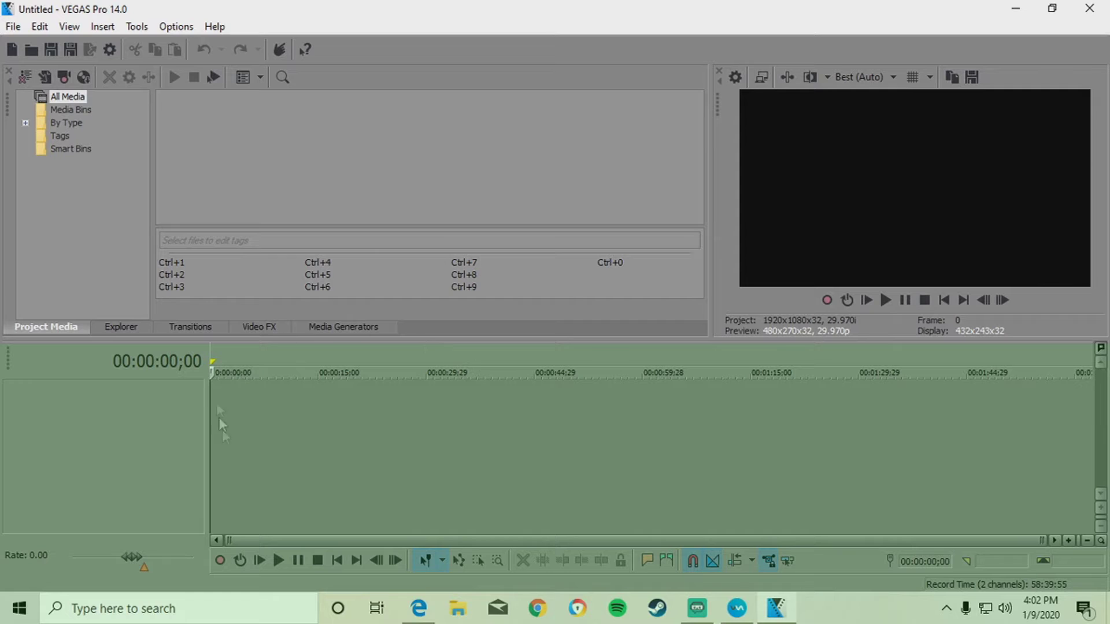
pyautogui.moveTo(442, 455); pyautogui.dragTo(370, 398)
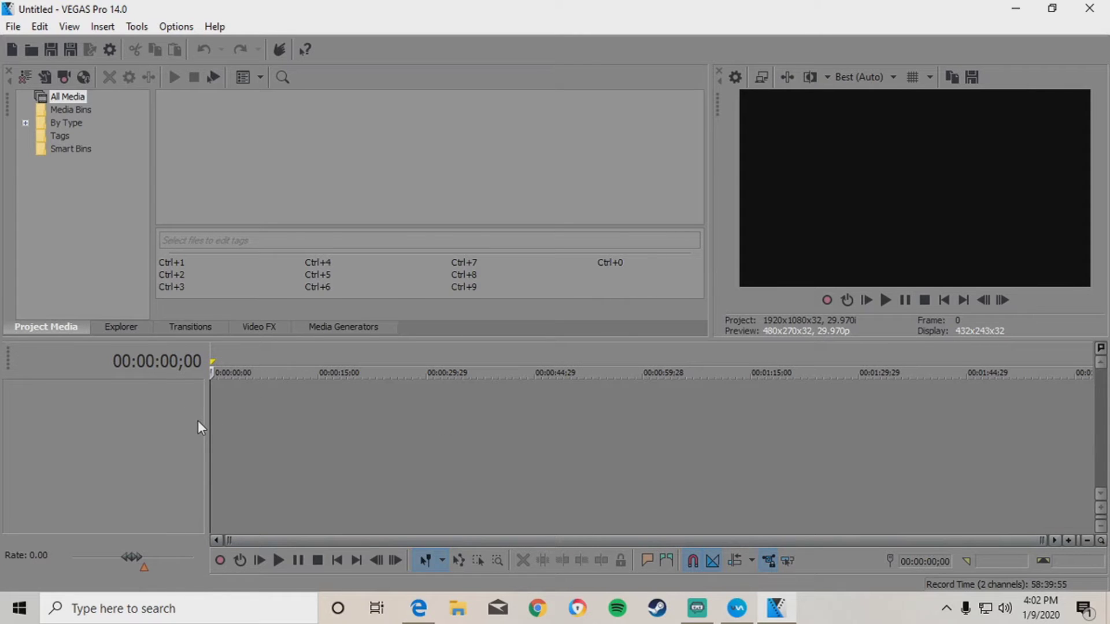
# Step: Insert three video tracks into the empty timeline
pyautogui.rightClick(265, 434)
pyautogui.rightClick(182, 440)
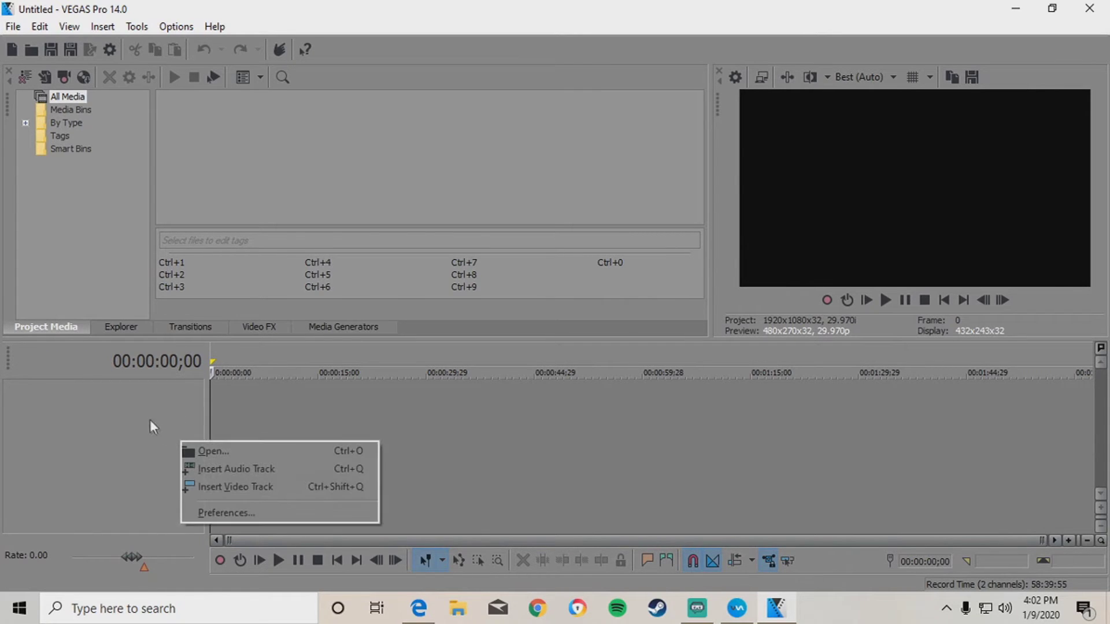
pyautogui.click(199, 485)
pyautogui.rightClick(173, 461)
pyautogui.click(199, 506)
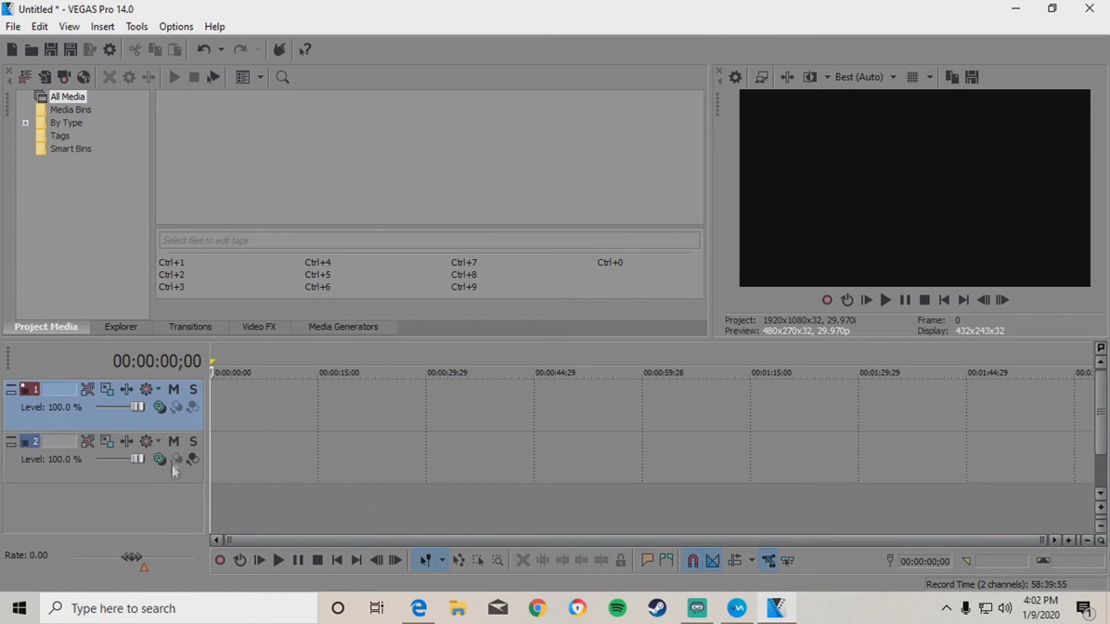
pyautogui.rightClick(176, 427)
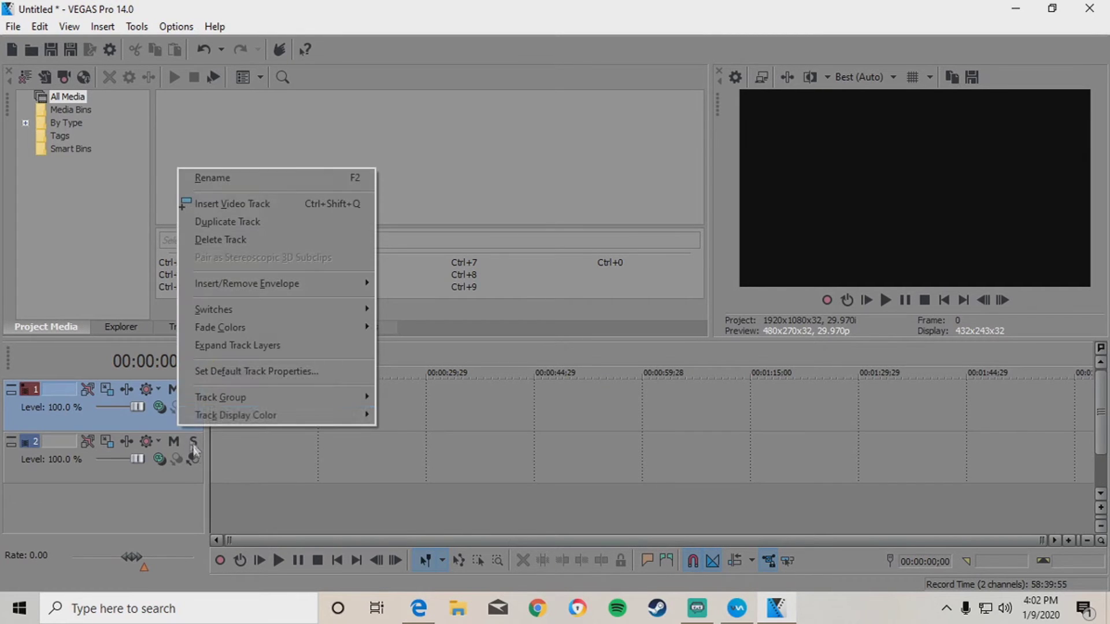
pyautogui.click(243, 203)
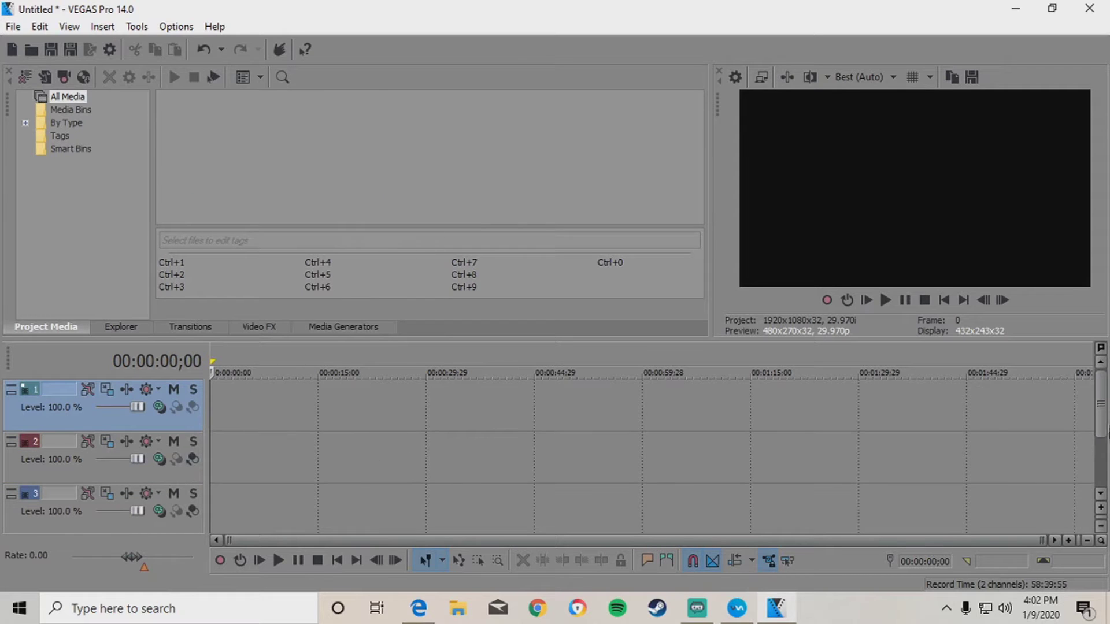
# Step: Insert three audio tracks below the video tracks
pyautogui.moveTo(1101, 413); pyautogui.dragTo(1101, 436)
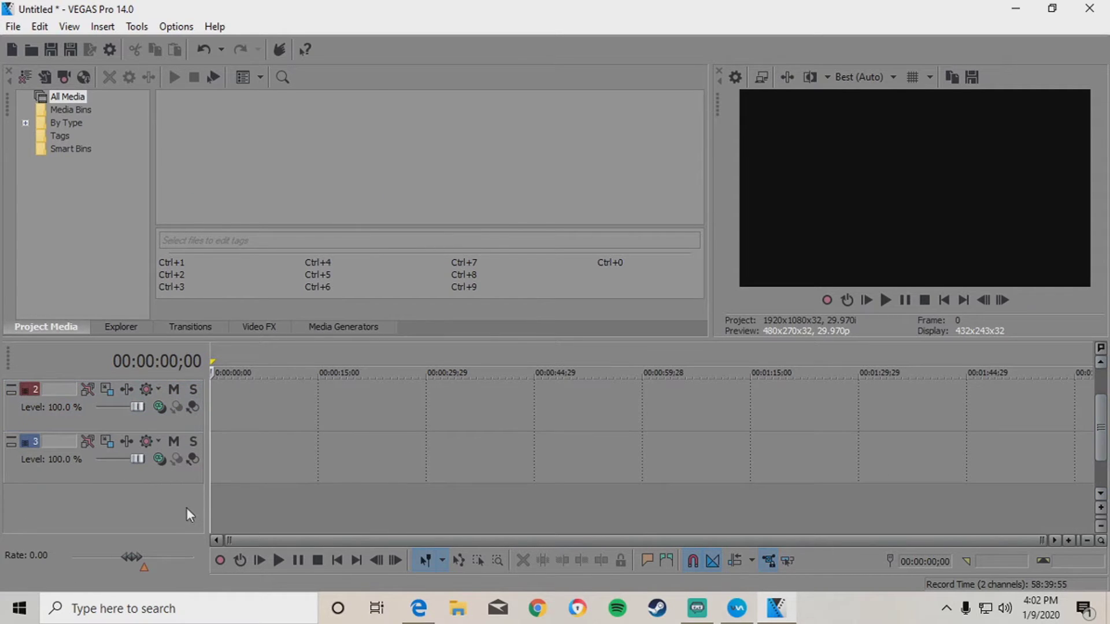
pyautogui.rightClick(187, 507)
pyautogui.click(243, 536)
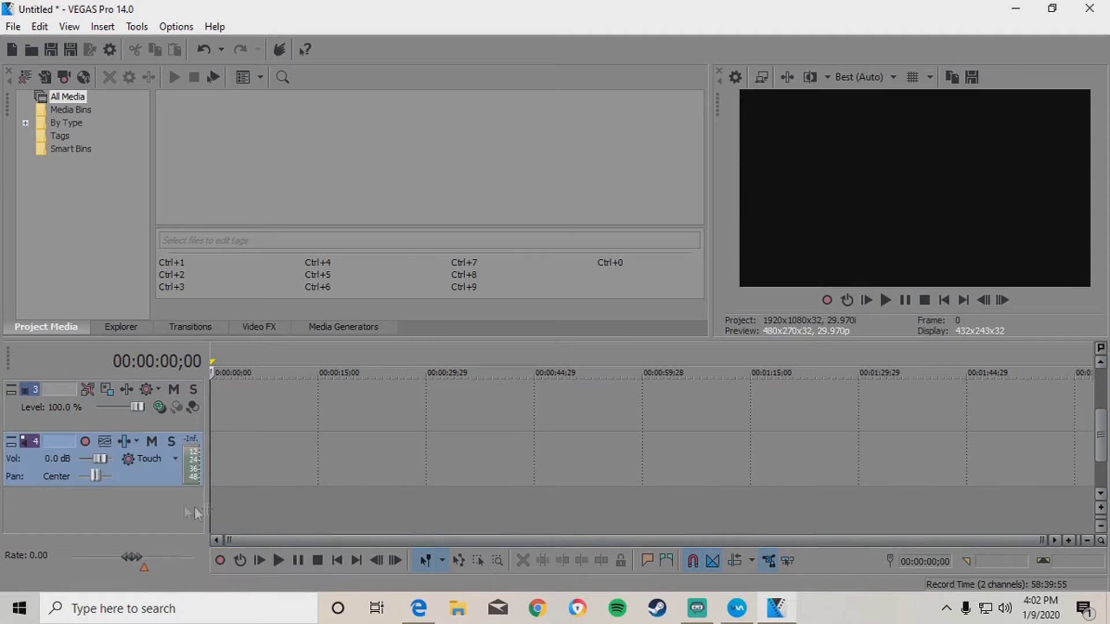
pyautogui.rightClick(185, 508)
pyautogui.click(211, 535)
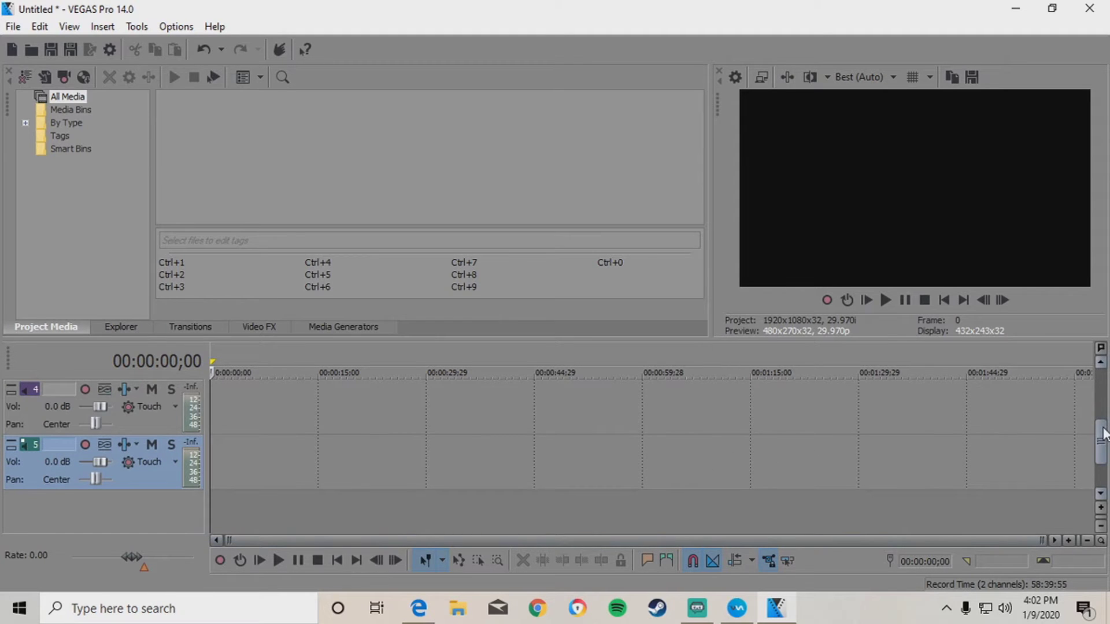
pyautogui.rightClick(181, 500)
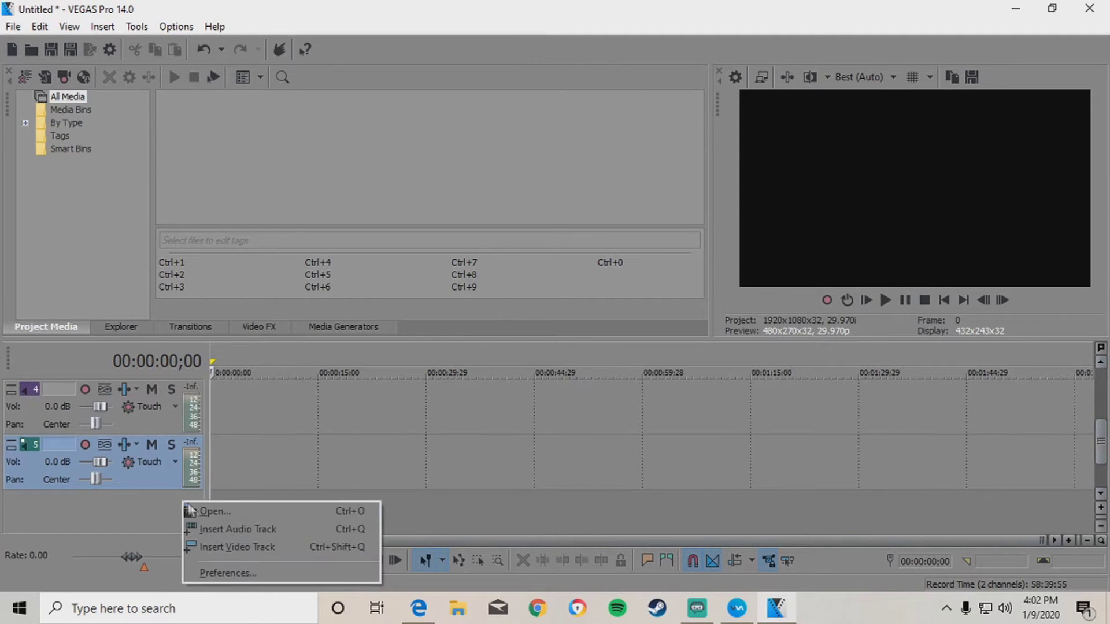
pyautogui.click(209, 525)
# Step: Look over the video and audio tracks in the timeline from first to last
pyautogui.scroll(1, 1040, 488)
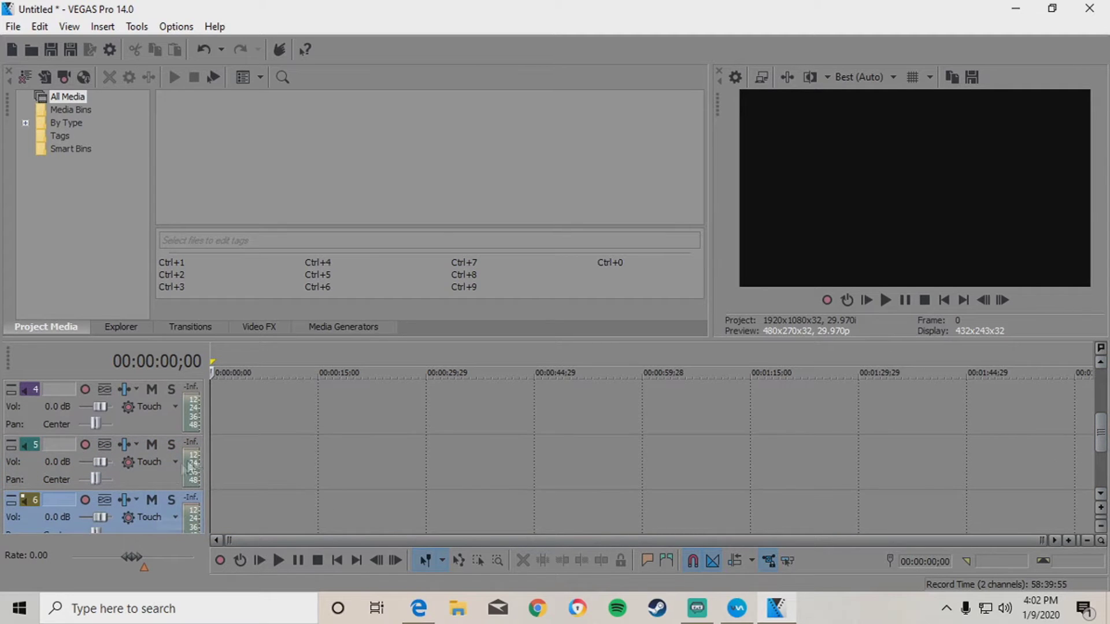
pyautogui.scroll(3, 1087, 367)
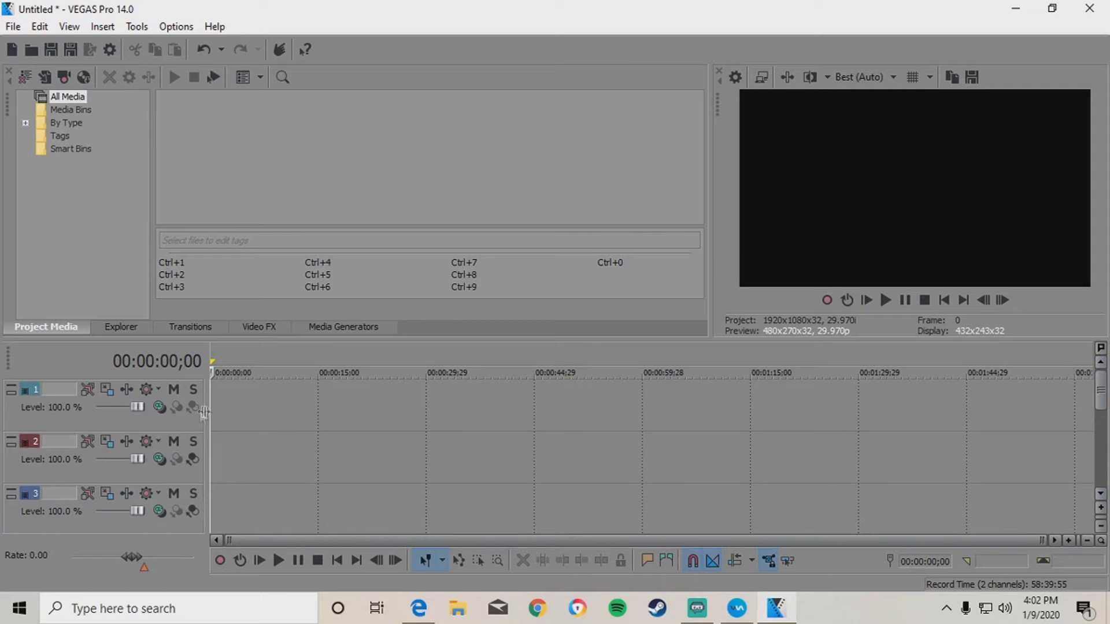
pyautogui.click(1100, 494)
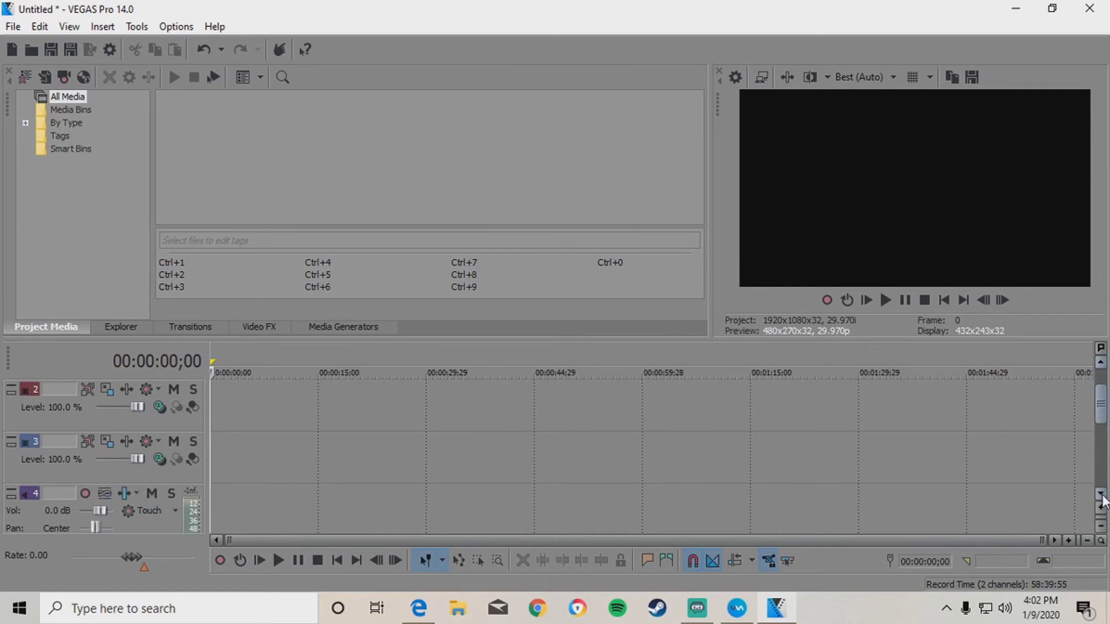
pyautogui.click(1101, 494)
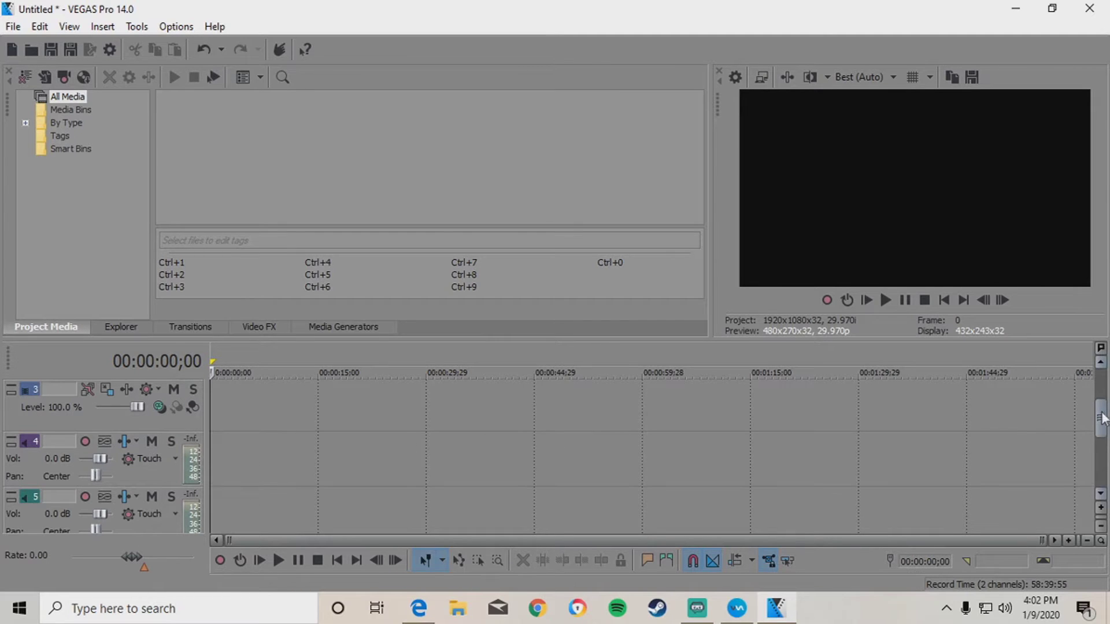
pyautogui.moveTo(1102, 420); pyautogui.dragTo(1104, 388)
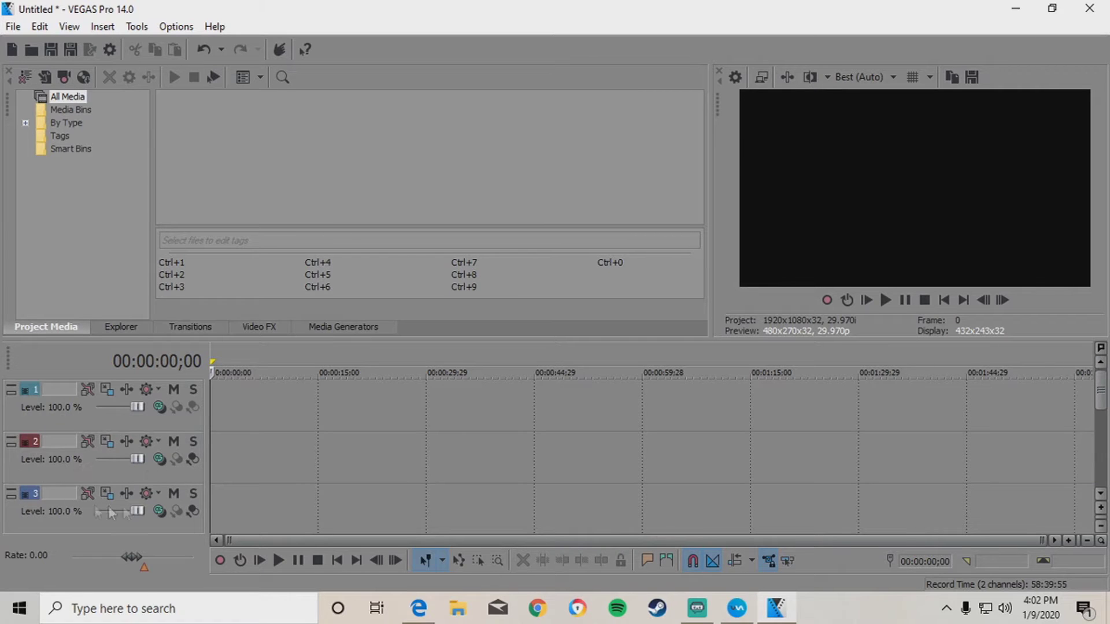
pyautogui.click(1100, 494)
pyautogui.click(1099, 494)
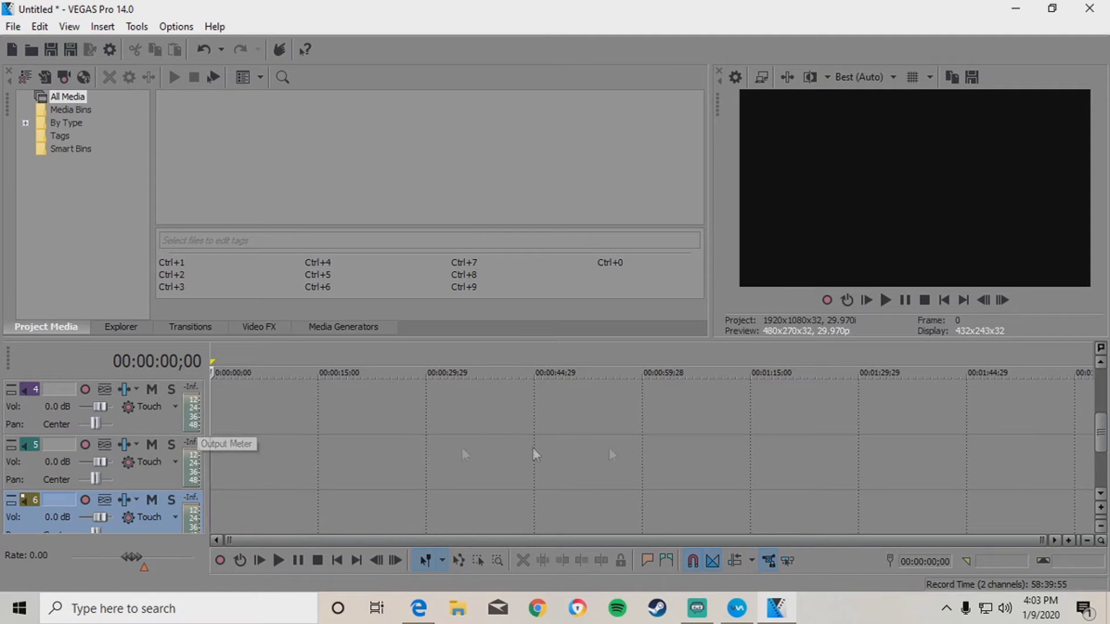
pyautogui.click(1100, 363)
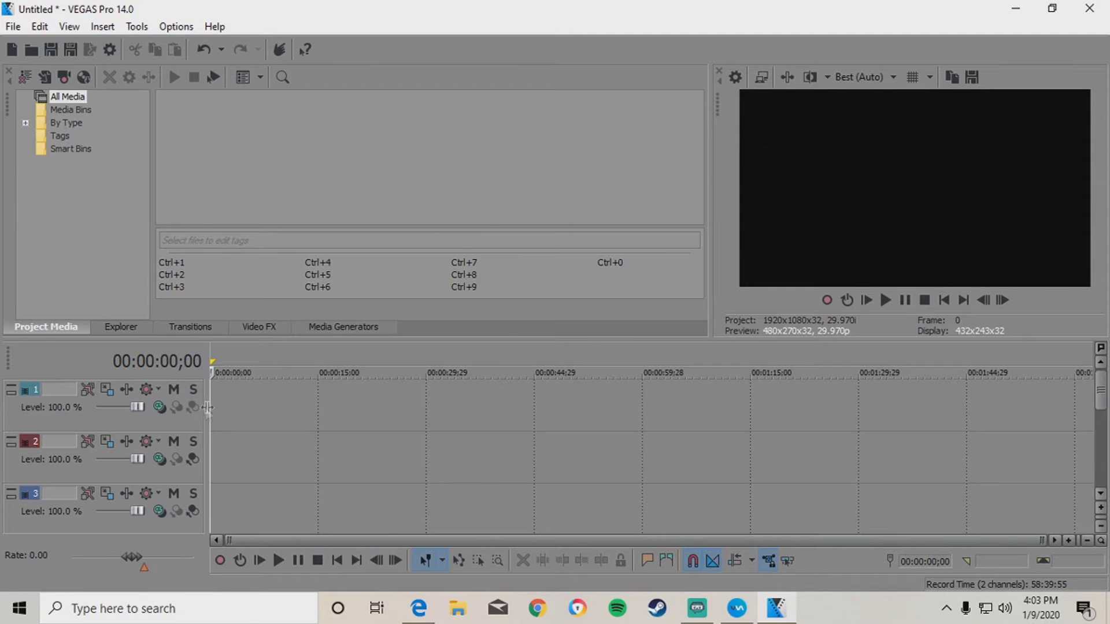
# Step: Go through tracks 2 to 6 by selecting each in turn, ending with video track 3 selected
pyautogui.click(180, 474)
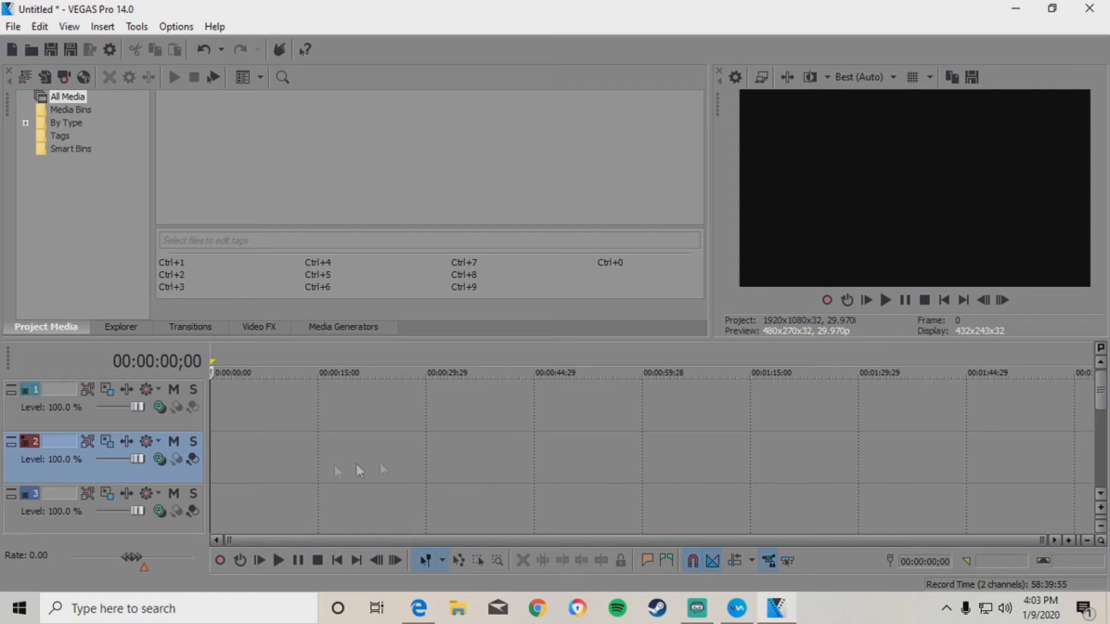
pyautogui.click(1100, 493)
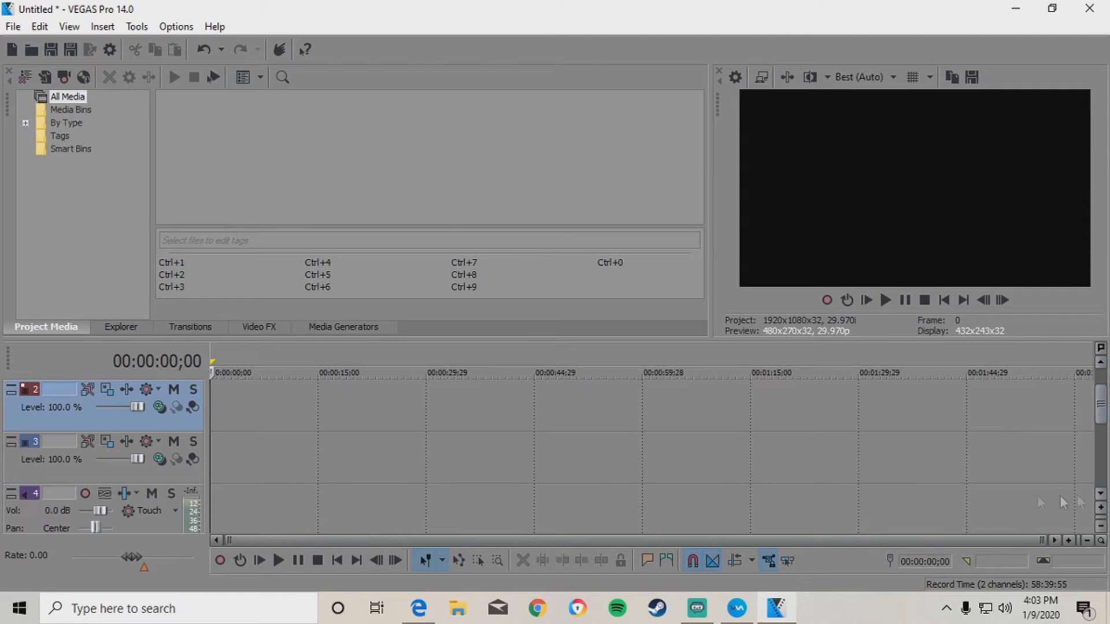
pyautogui.click(188, 477)
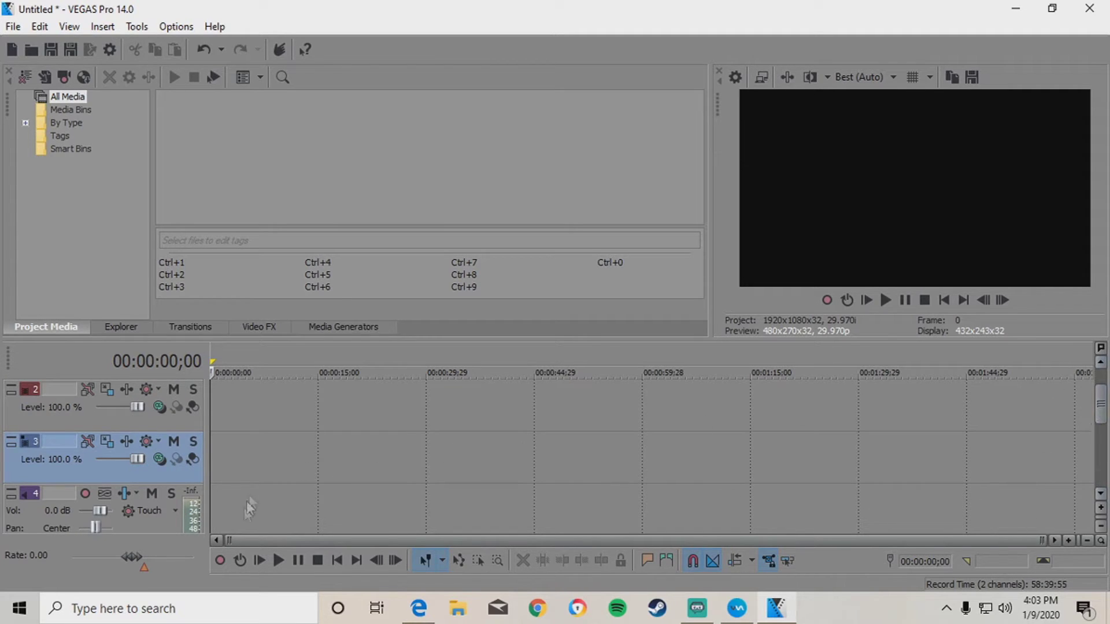
pyautogui.click(1101, 495)
pyautogui.click(171, 481)
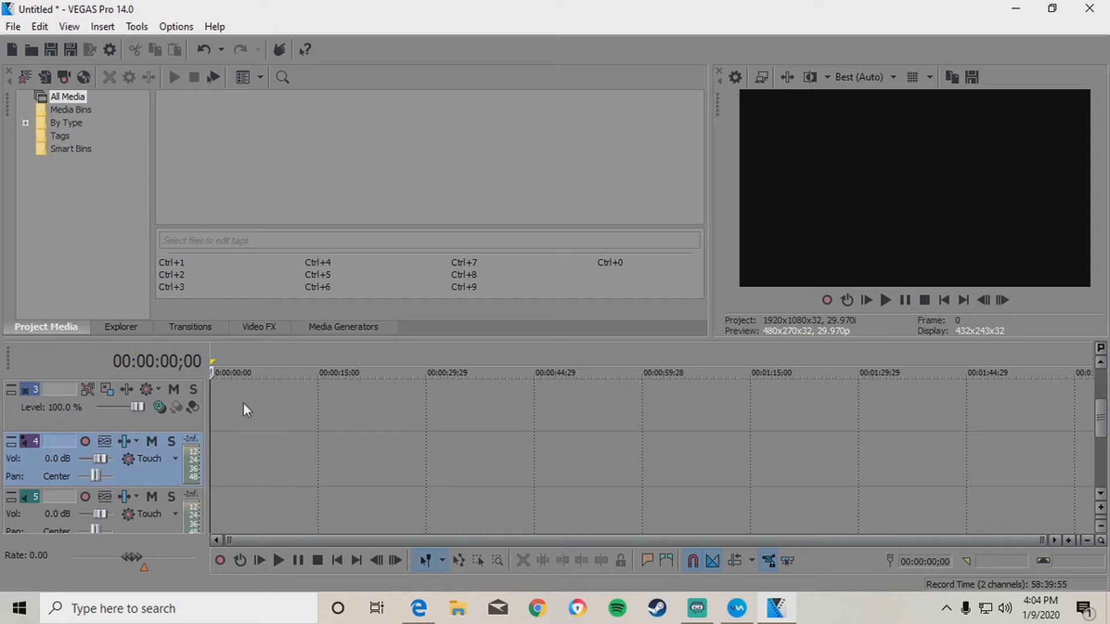
pyautogui.click(185, 428)
pyautogui.click(166, 482)
pyautogui.click(1101, 496)
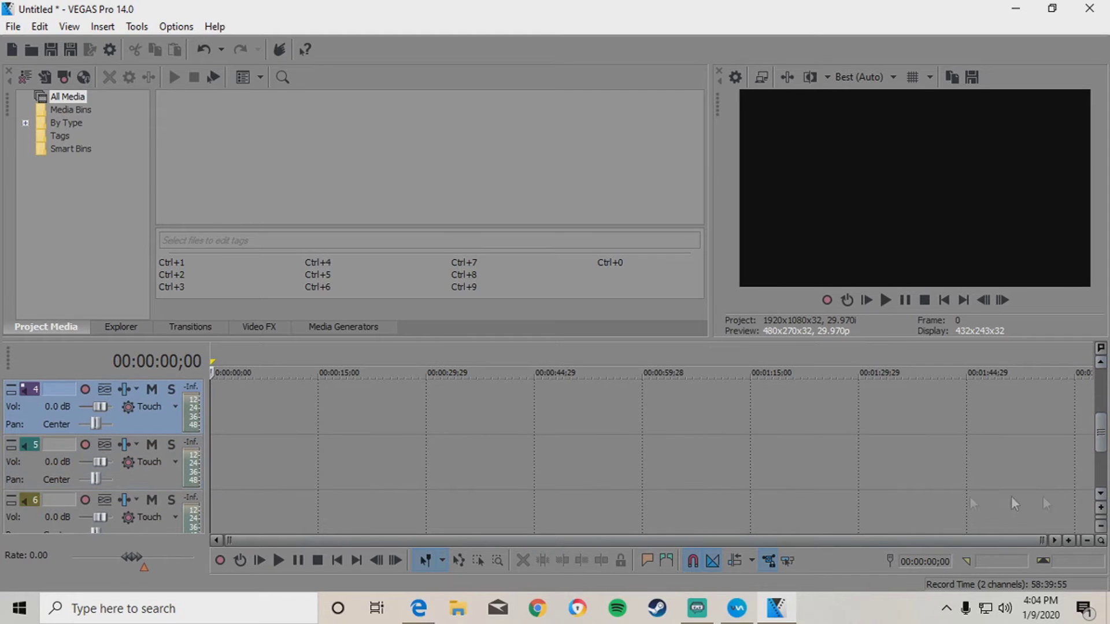
pyautogui.click(168, 480)
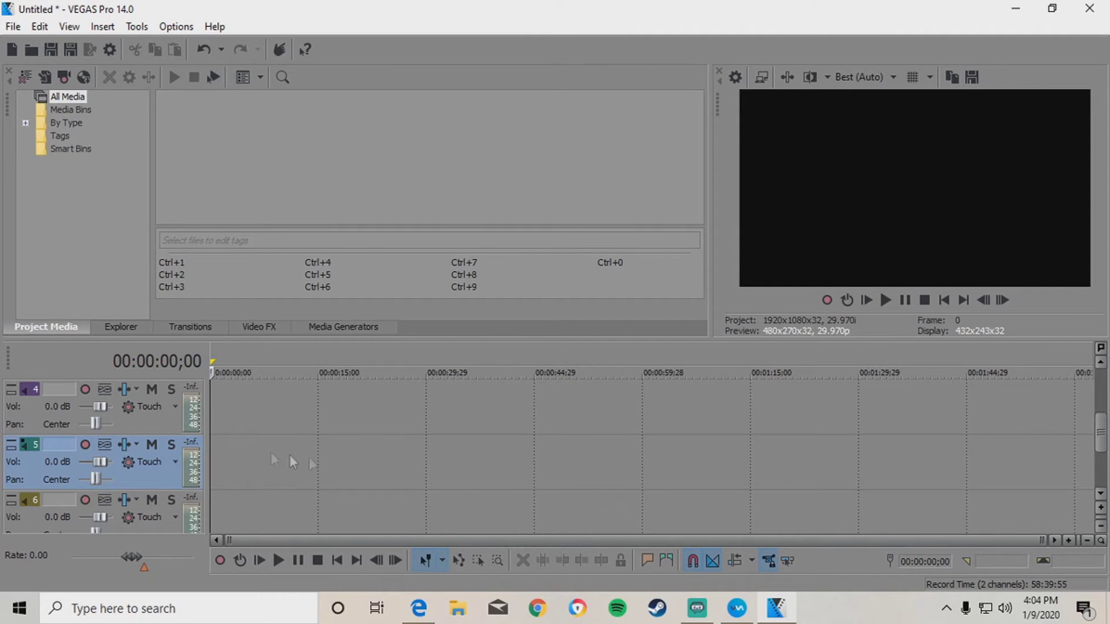
pyautogui.click(1101, 495)
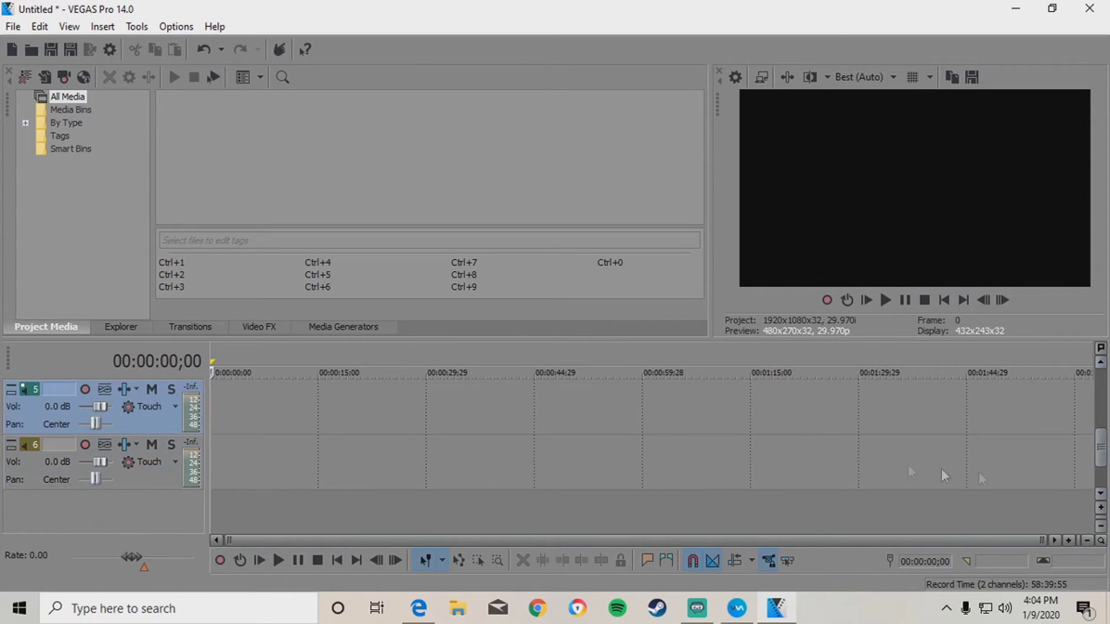
pyautogui.click(158, 476)
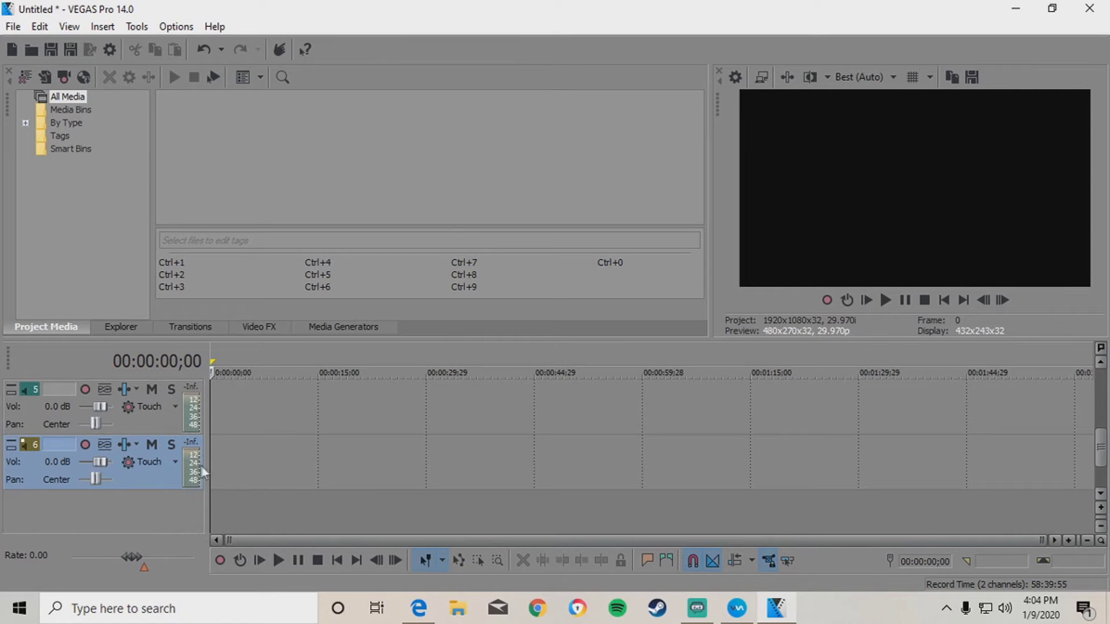
pyautogui.moveTo(1103, 431); pyautogui.dragTo(1105, 412)
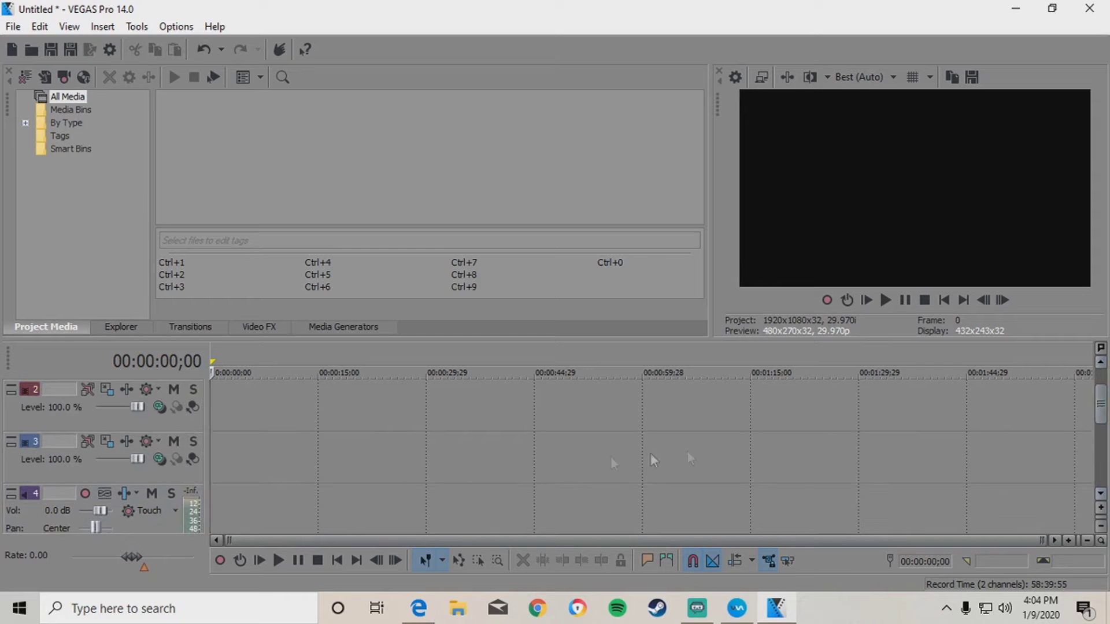
pyautogui.click(181, 472)
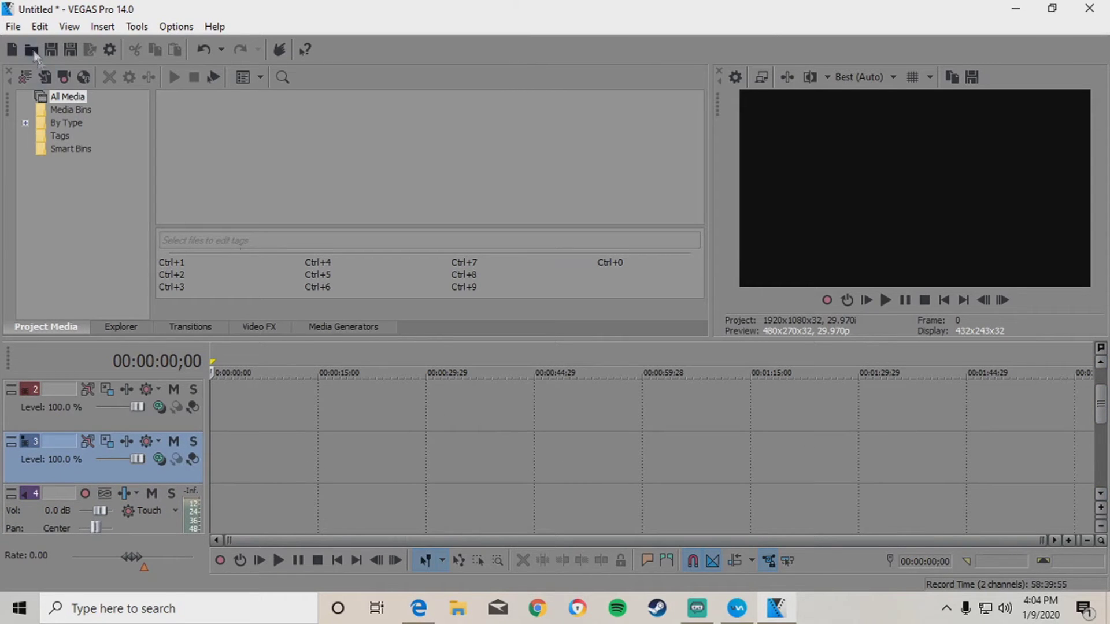
# Step: Open the project properties and choose the HD 1080-60i (1920x1080, 29.970 fps) video template
pyautogui.click(11, 27)
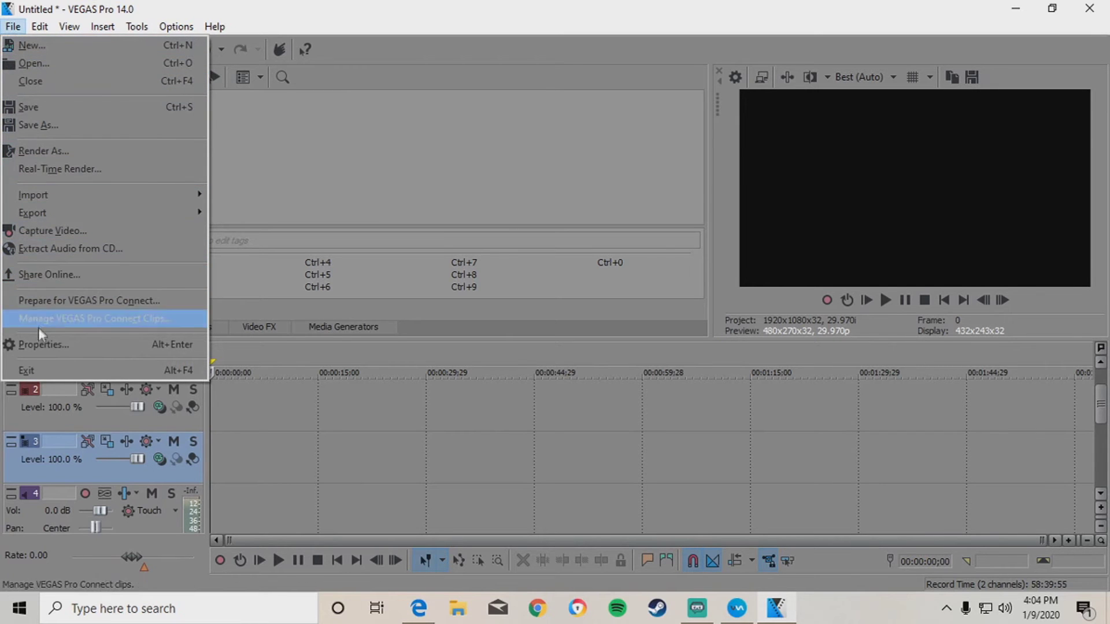
pyautogui.click(33, 344)
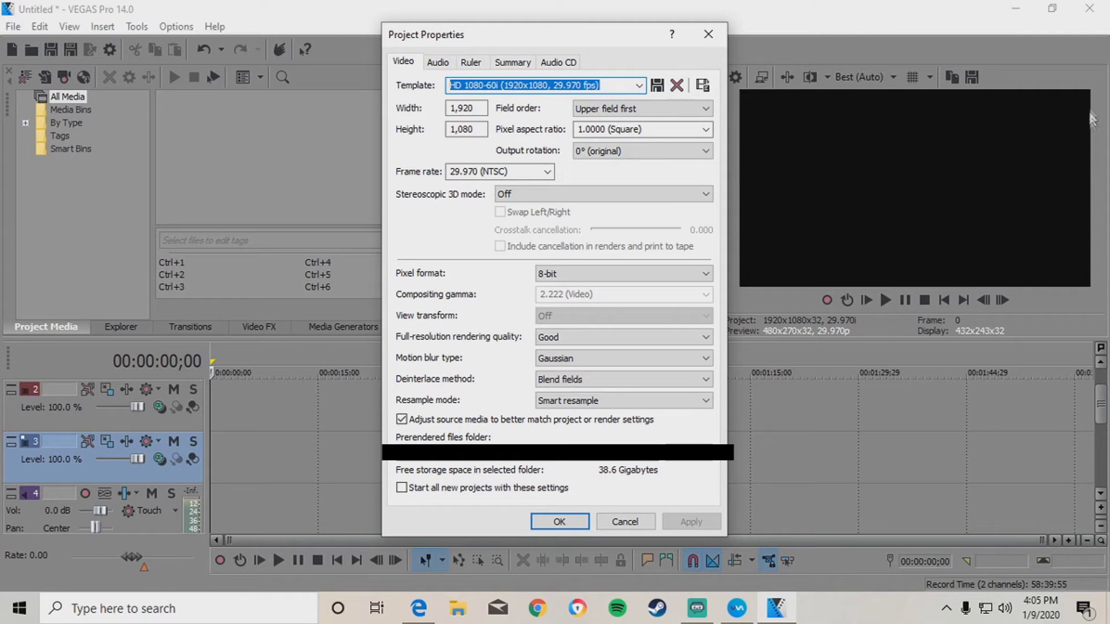
pyautogui.click(640, 85)
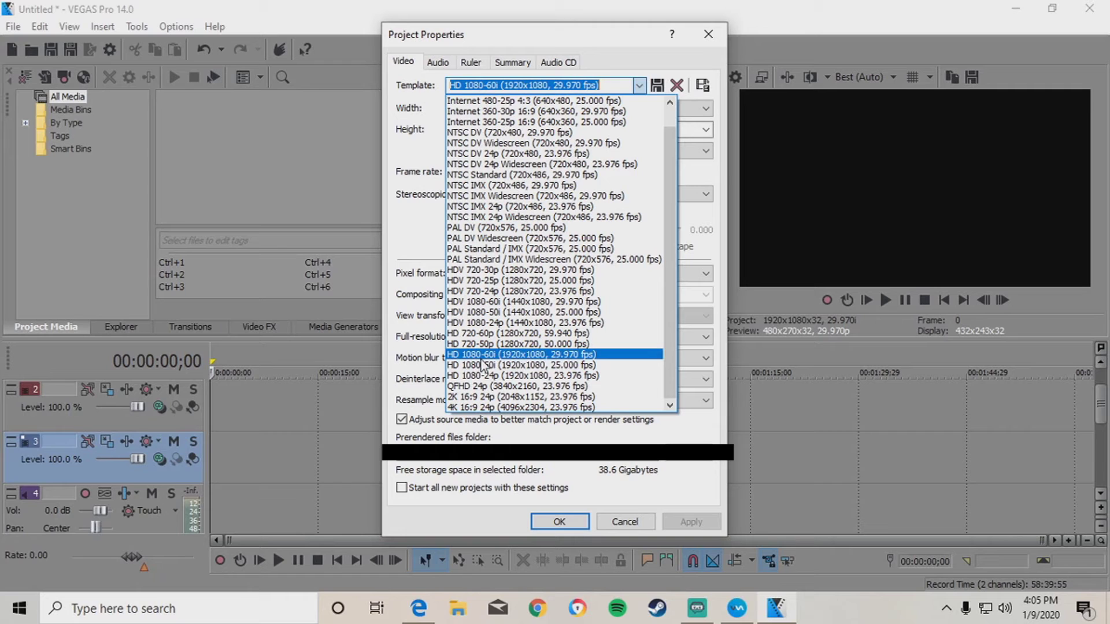
pyautogui.click(598, 355)
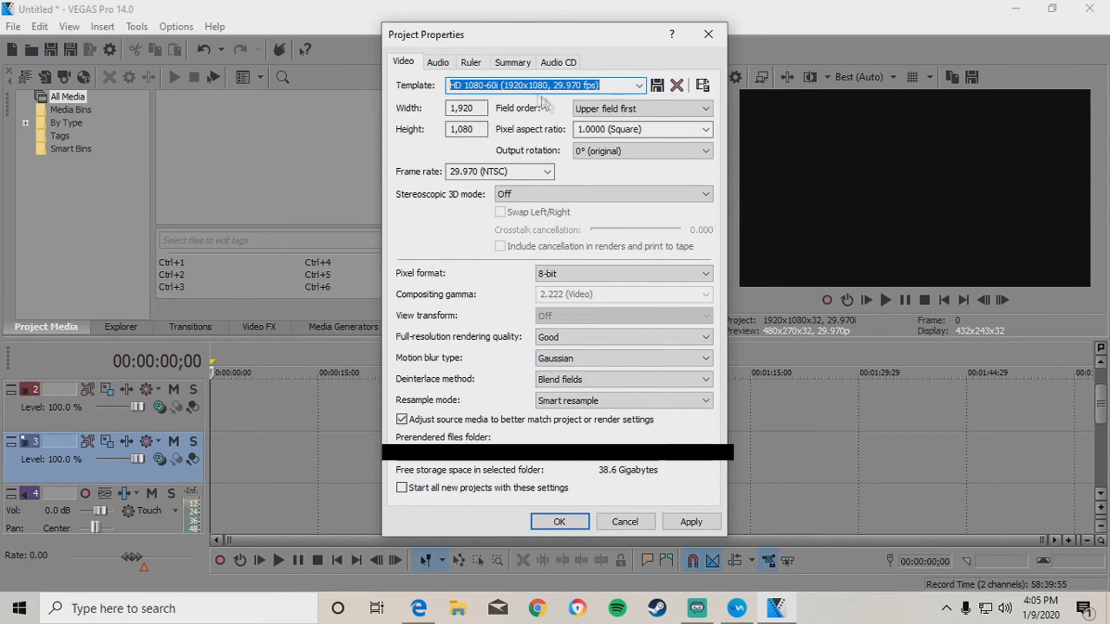
# Step: Set the project frame rate to 59.940 (Double NTSC)
pyautogui.click(547, 171)
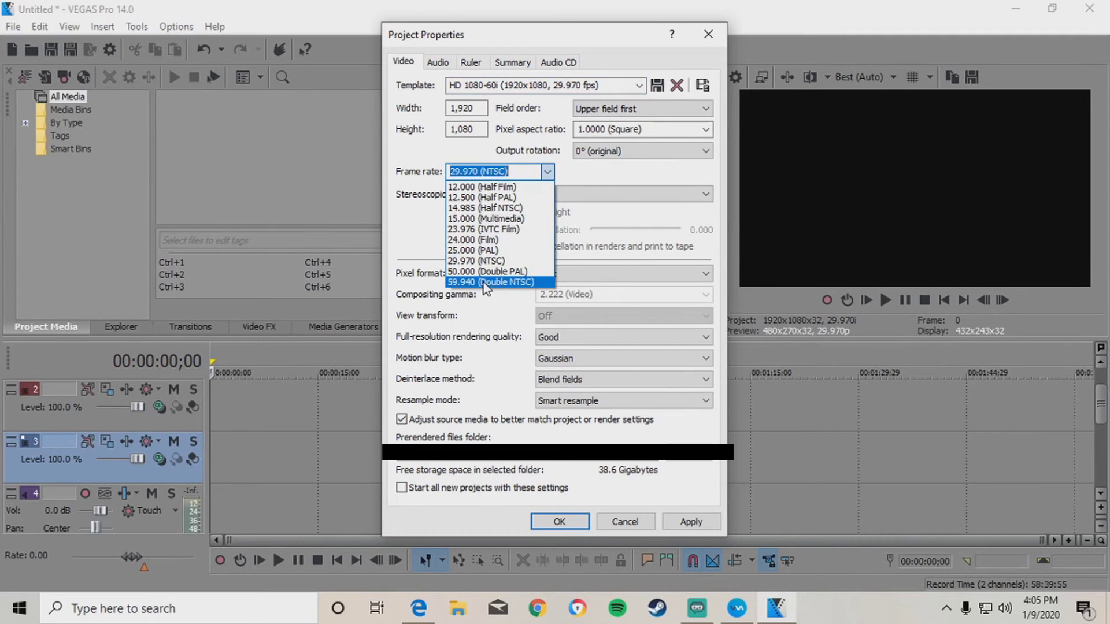
pyautogui.click(484, 282)
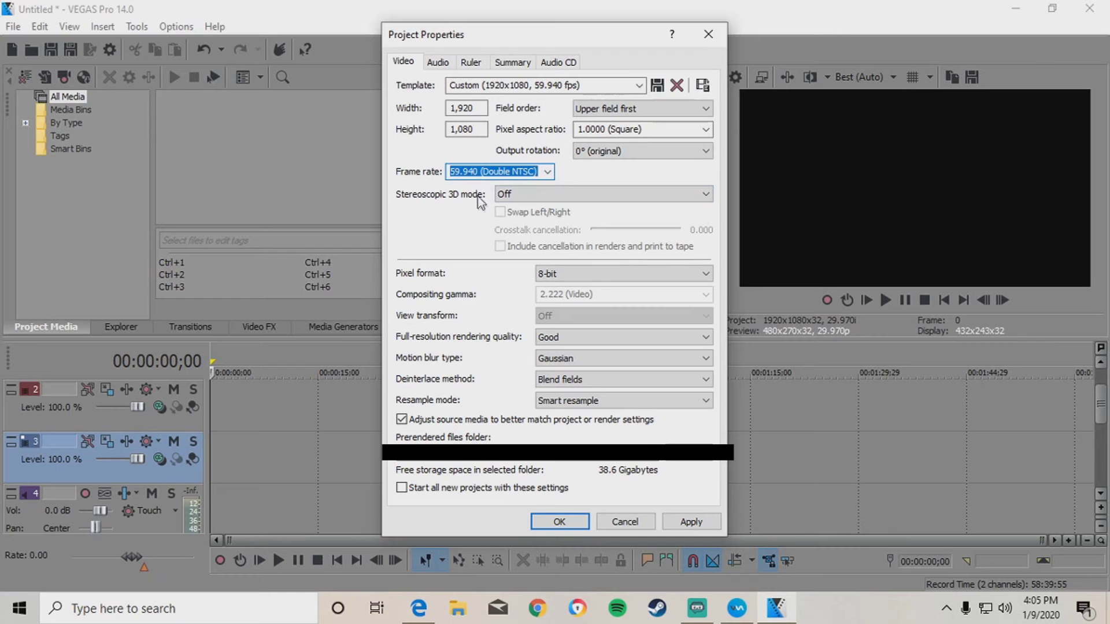
pyautogui.click(418, 609)
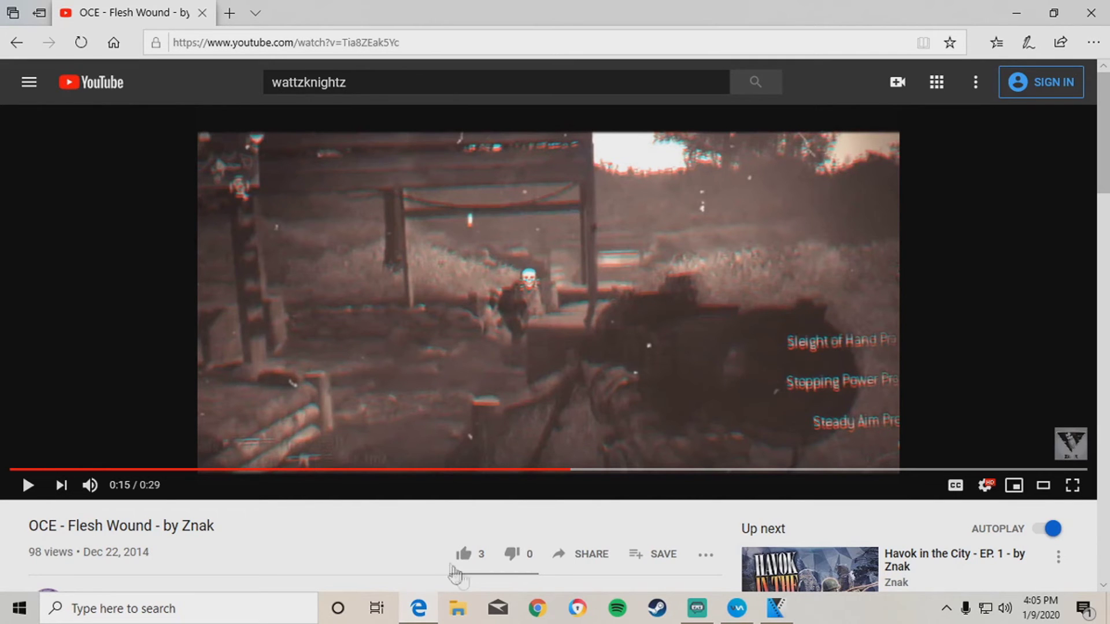
pyautogui.click(777, 608)
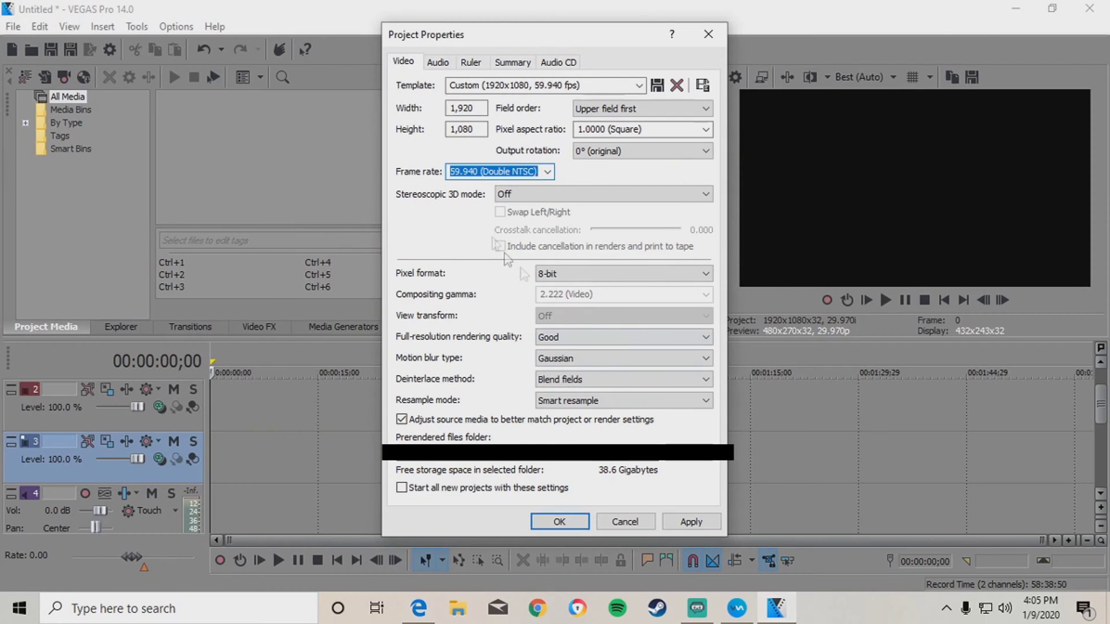
pyautogui.click(511, 194)
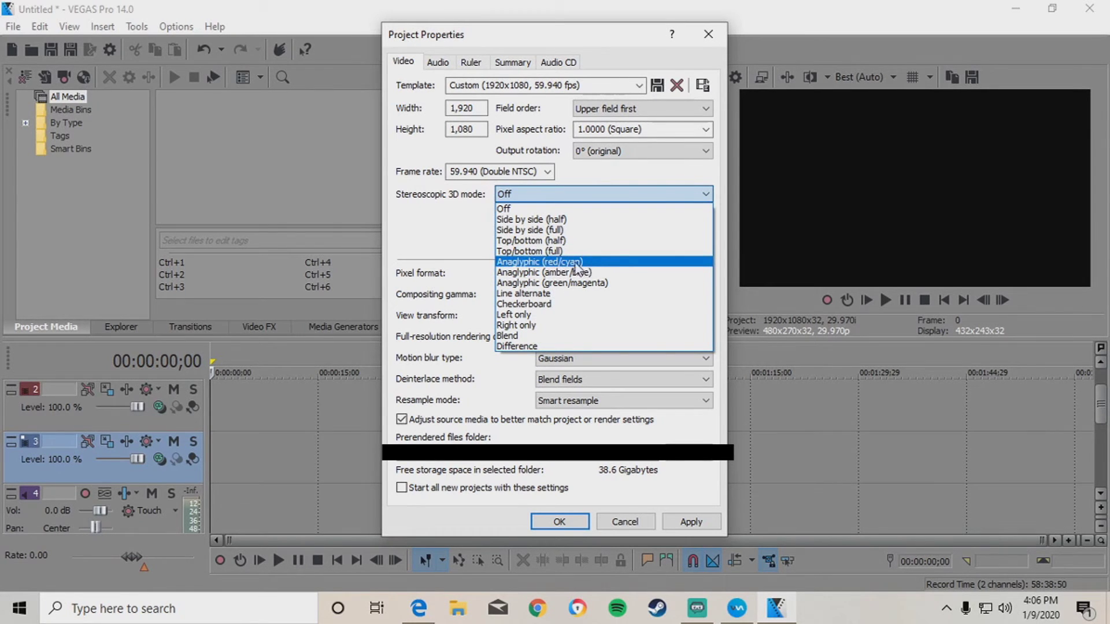
pyautogui.click(623, 190)
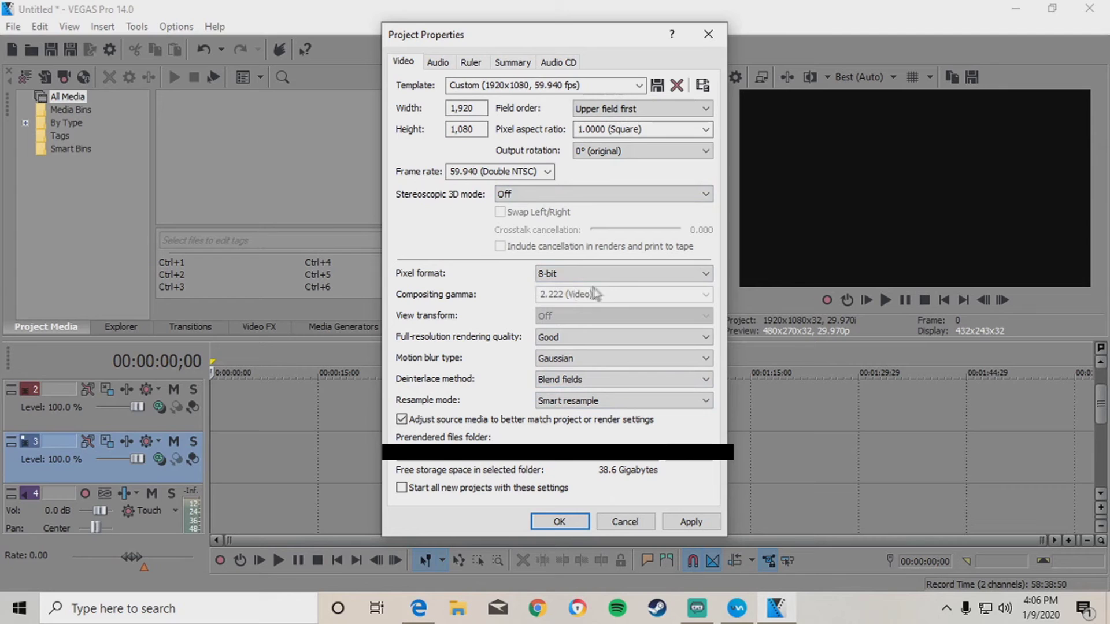
# Step: Set the full-resolution rendering quality to Best, keep the motion blur type at Gaussian, and apply the project properties
pyautogui.click(565, 340)
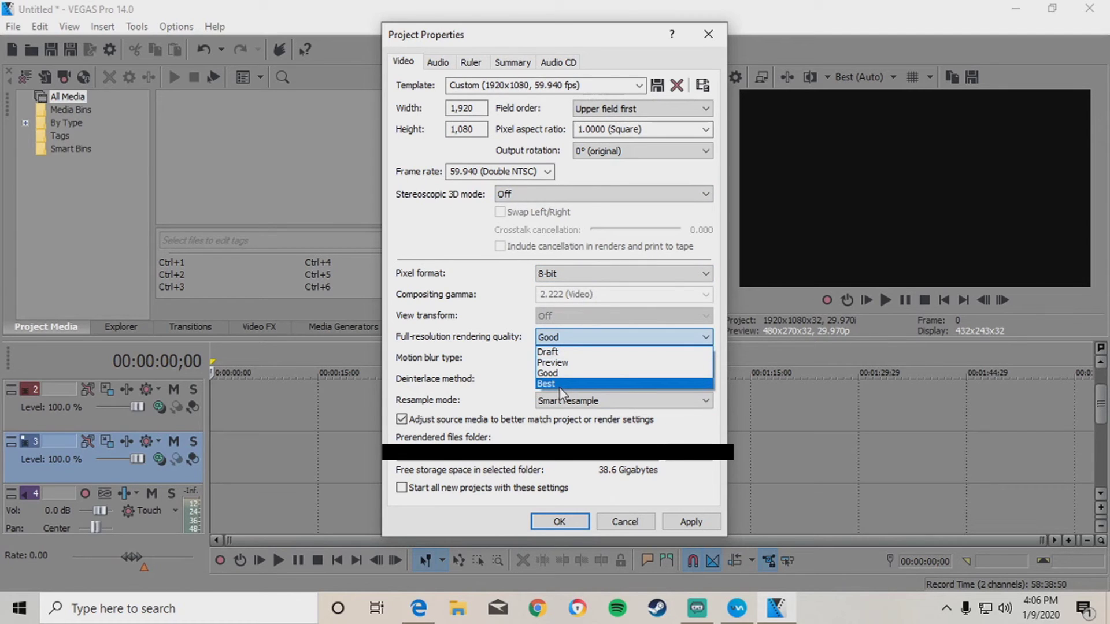
pyautogui.click(560, 386)
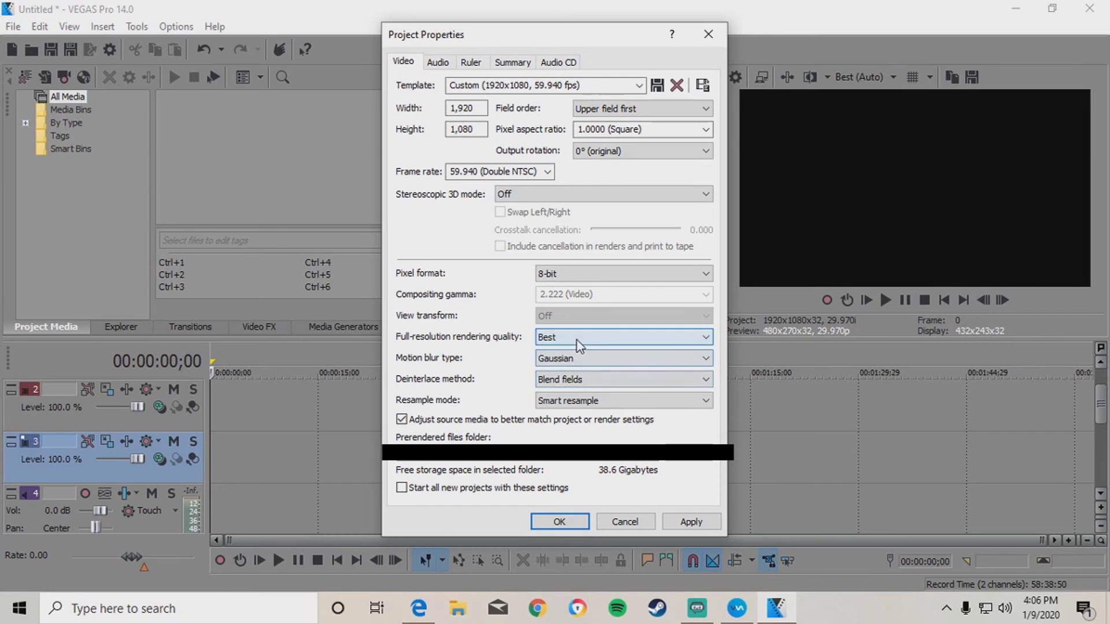
pyautogui.click(594, 359)
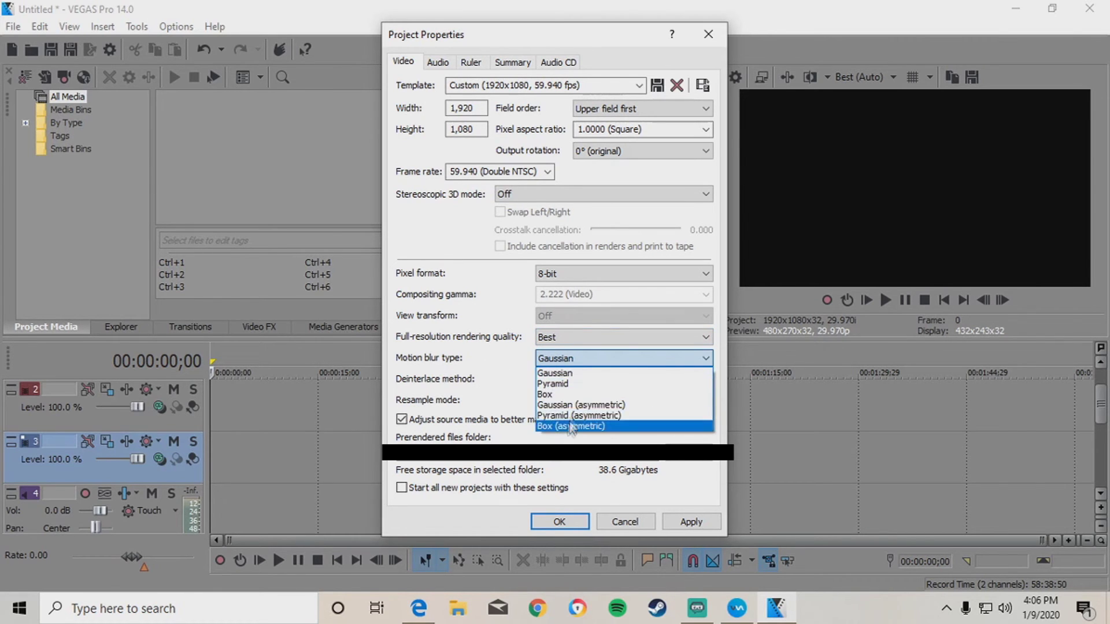
pyautogui.click(599, 359)
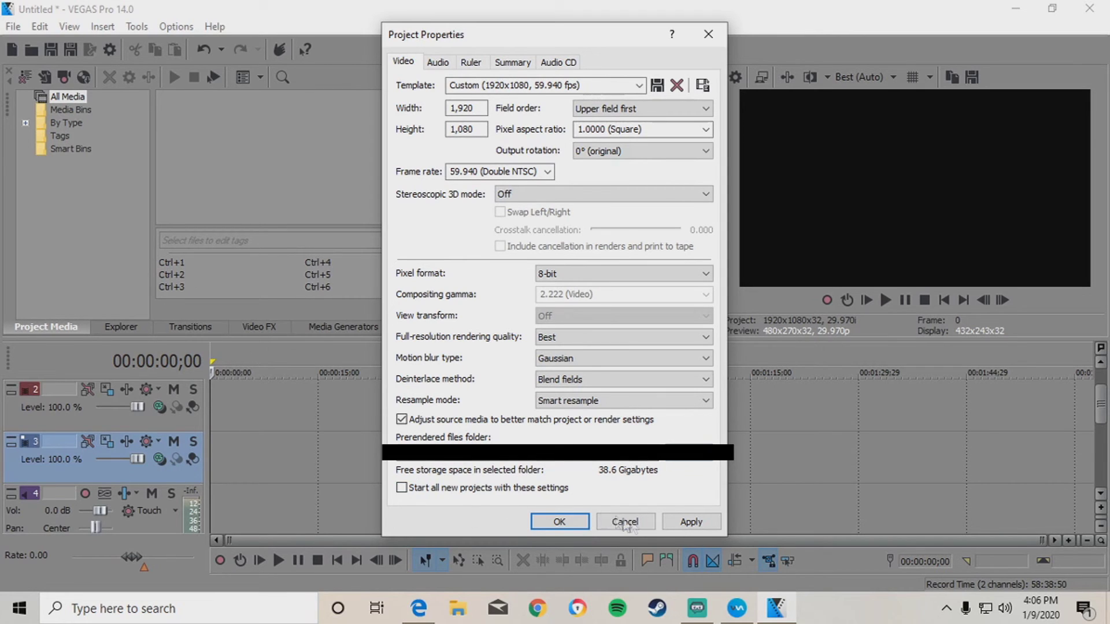
pyautogui.click(691, 522)
pyautogui.click(561, 521)
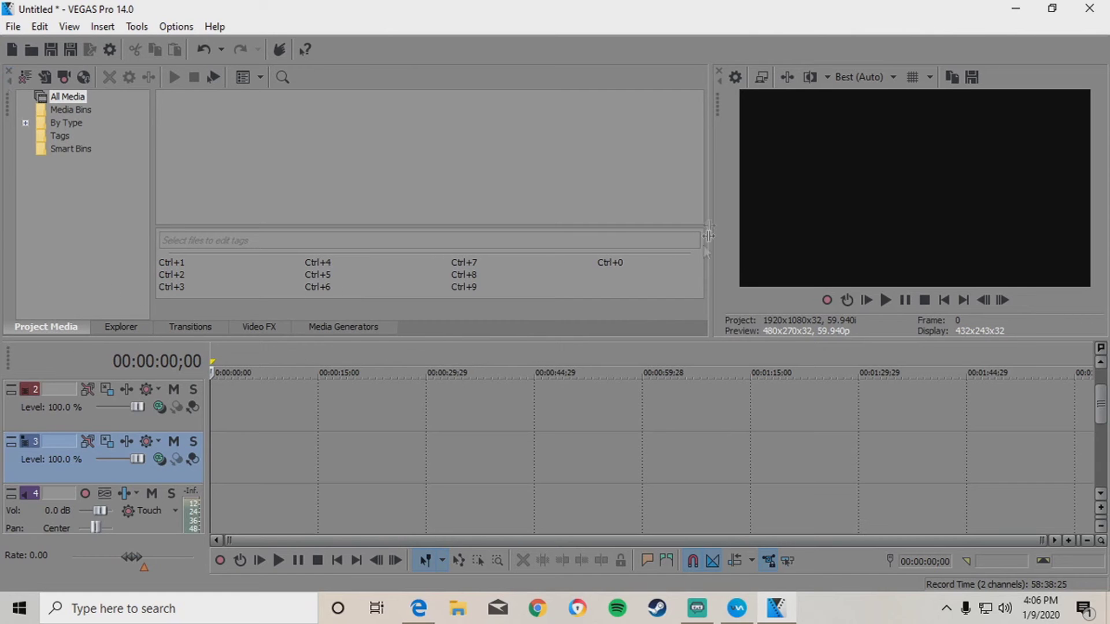
# Step: Look through the file-opening dialog, the transitions, video effects and media generators, and return to the project media
pyautogui.click(30, 50)
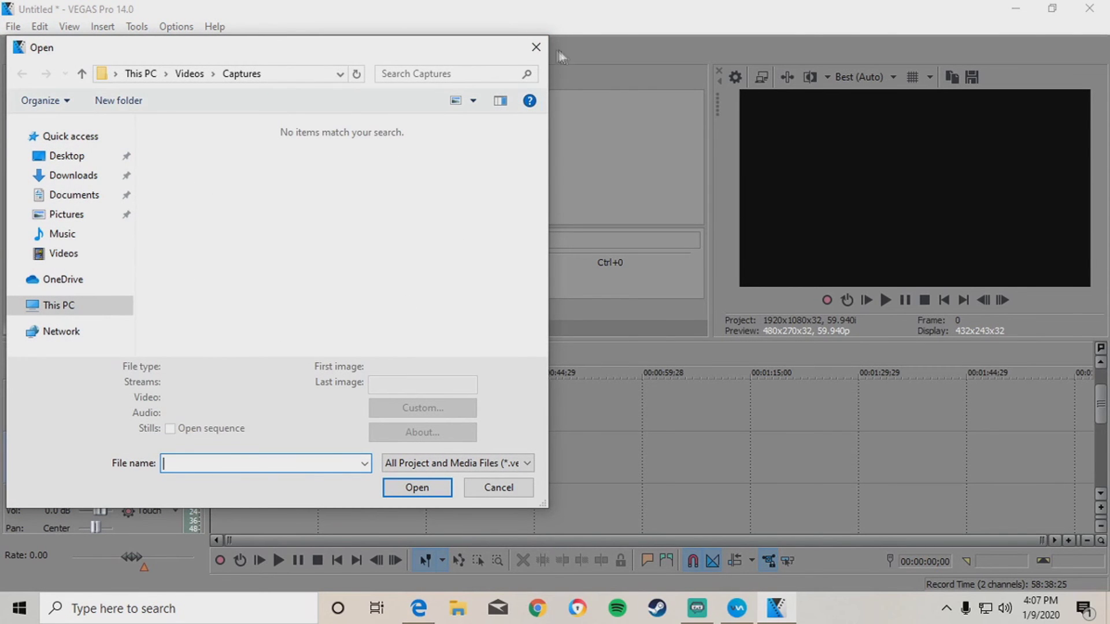
pyautogui.click(536, 47)
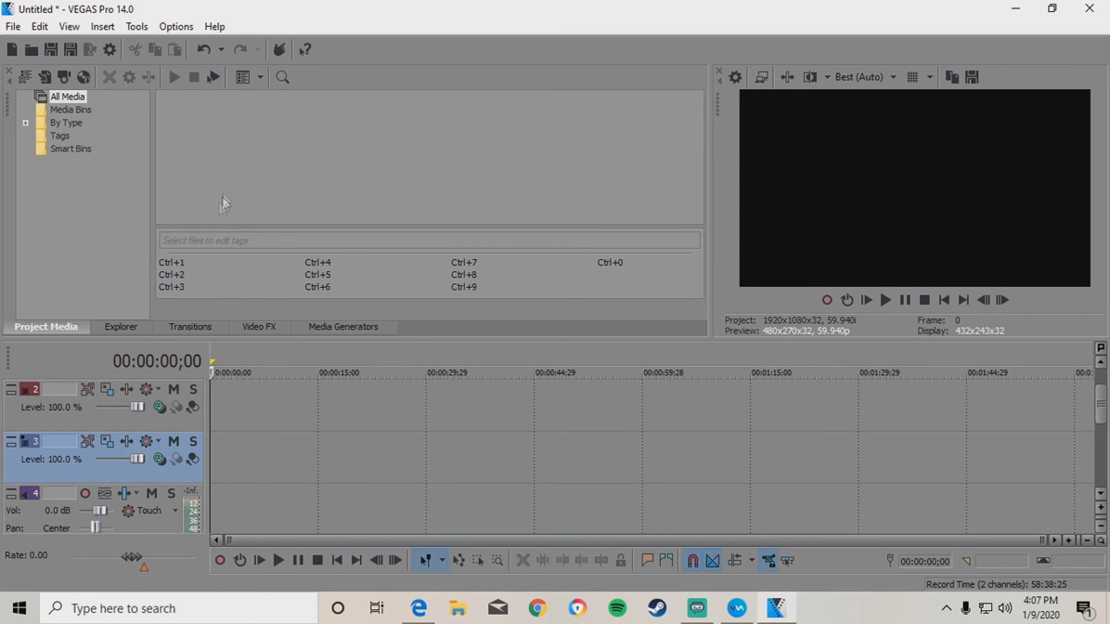
pyautogui.click(207, 329)
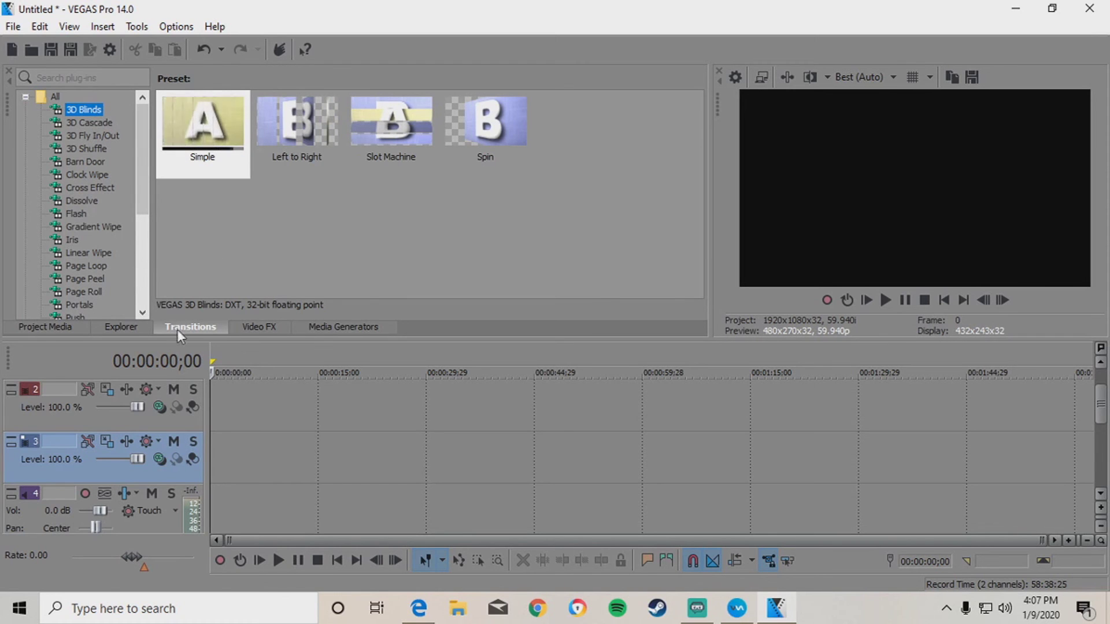
pyautogui.click(267, 329)
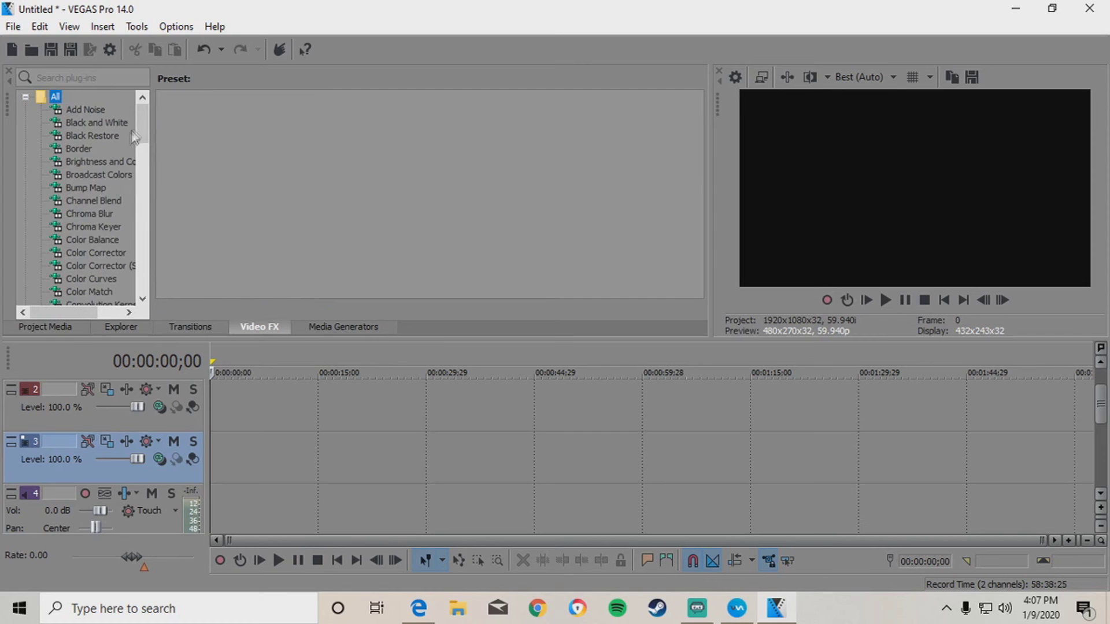
pyautogui.moveTo(142, 121); pyautogui.dragTo(138, 112)
pyautogui.scroll(-2, 139, 116)
pyautogui.scroll(2, 151, 125)
pyautogui.click(339, 326)
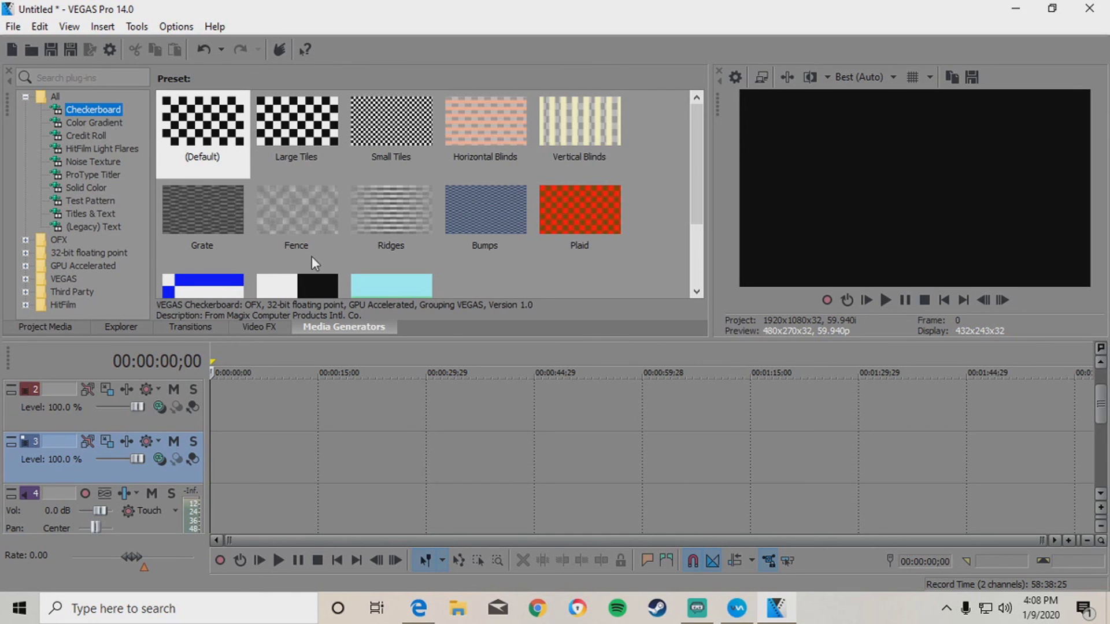
pyautogui.scroll(-2, 313, 261)
pyautogui.scroll(2, 389, 220)
pyautogui.click(74, 326)
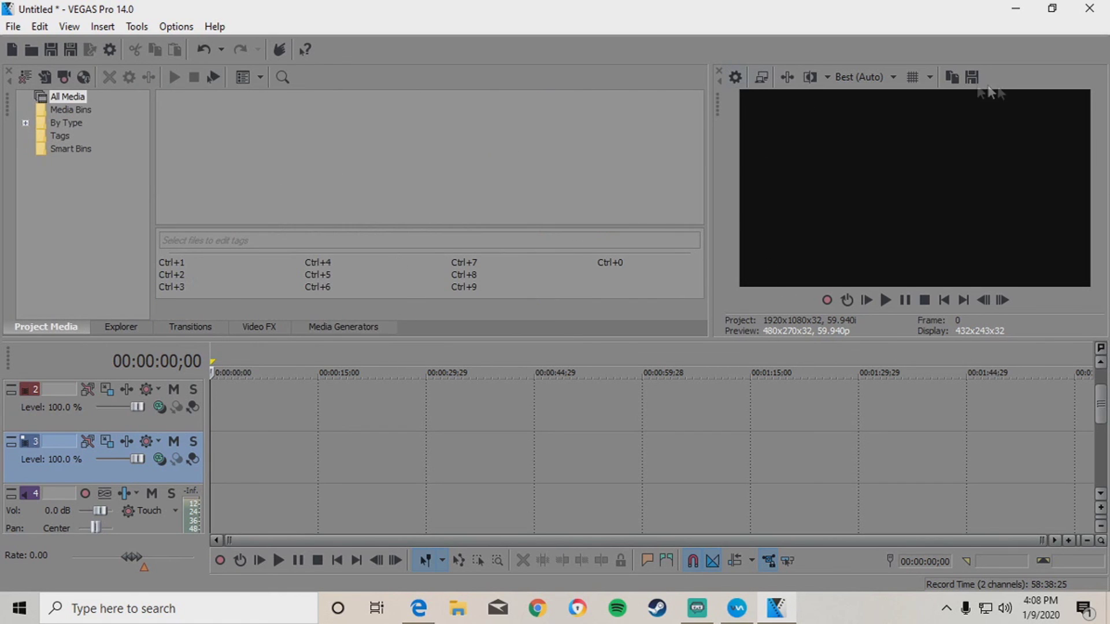
# Step: Look over the video preview quality levels and their resolution options, keeping the preview at Best (Auto)
pyautogui.click(859, 76)
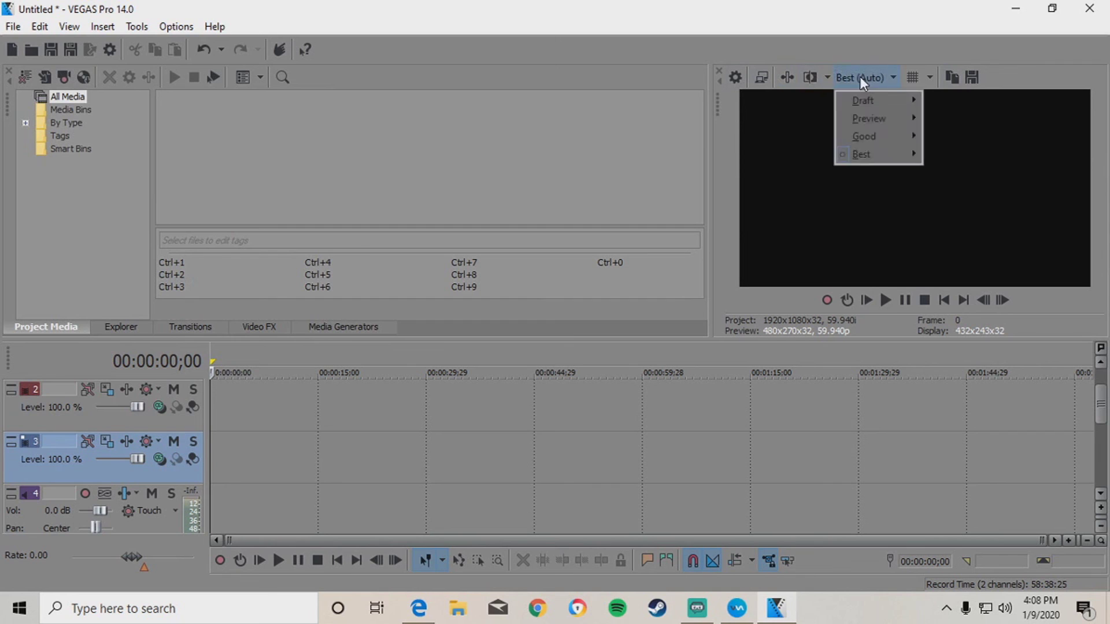
pyautogui.moveTo(863, 99)
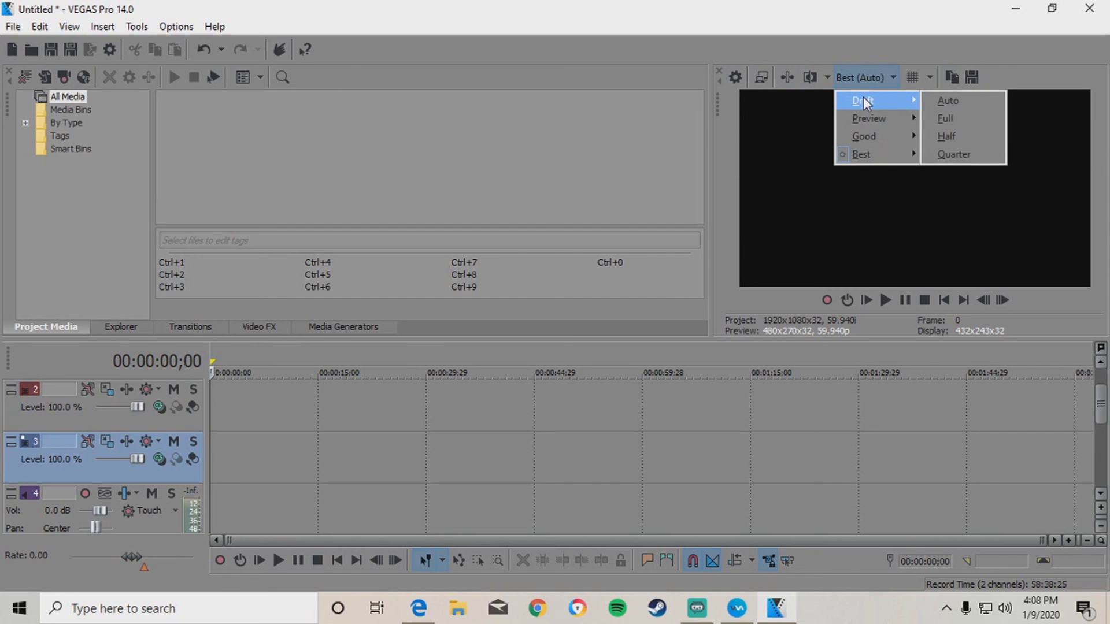
pyautogui.click(738, 114)
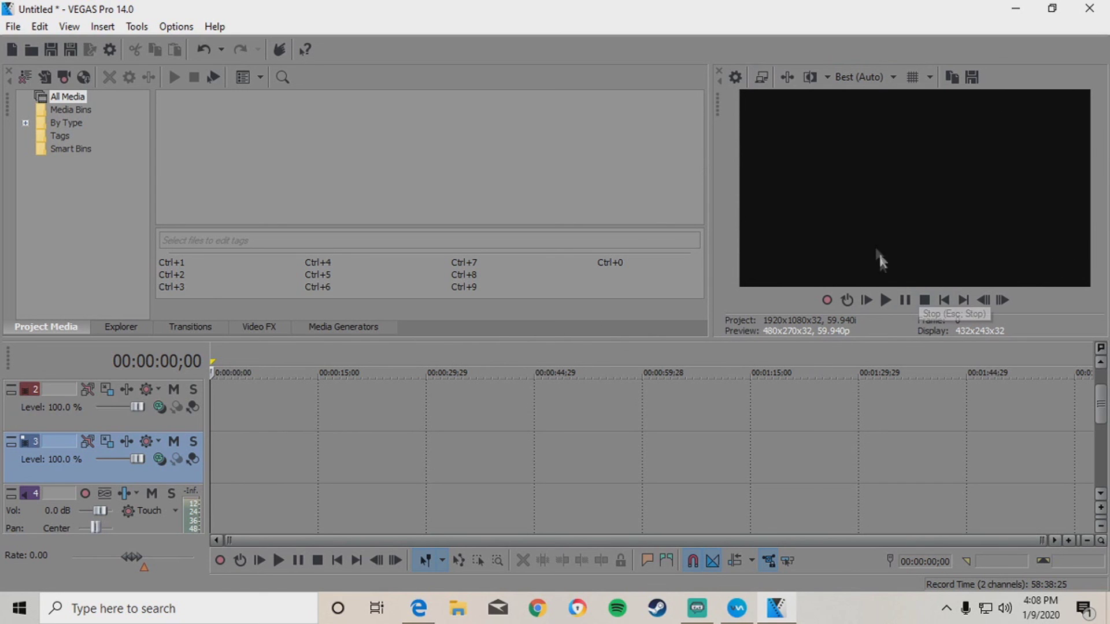
pyautogui.click(856, 78)
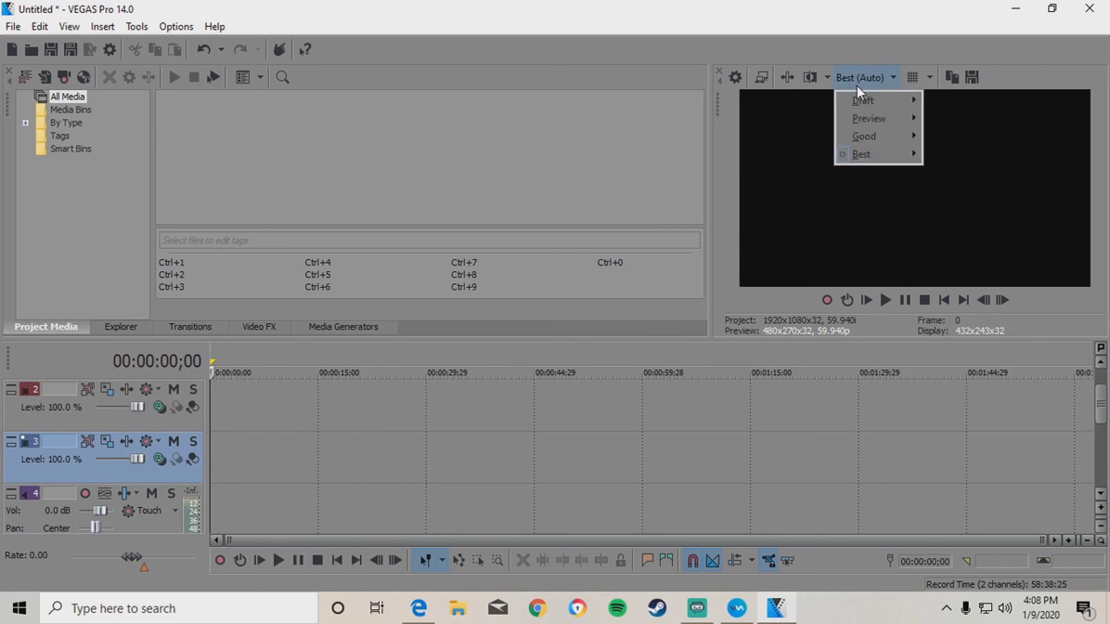
pyautogui.moveTo(855, 153)
pyautogui.click(979, 155)
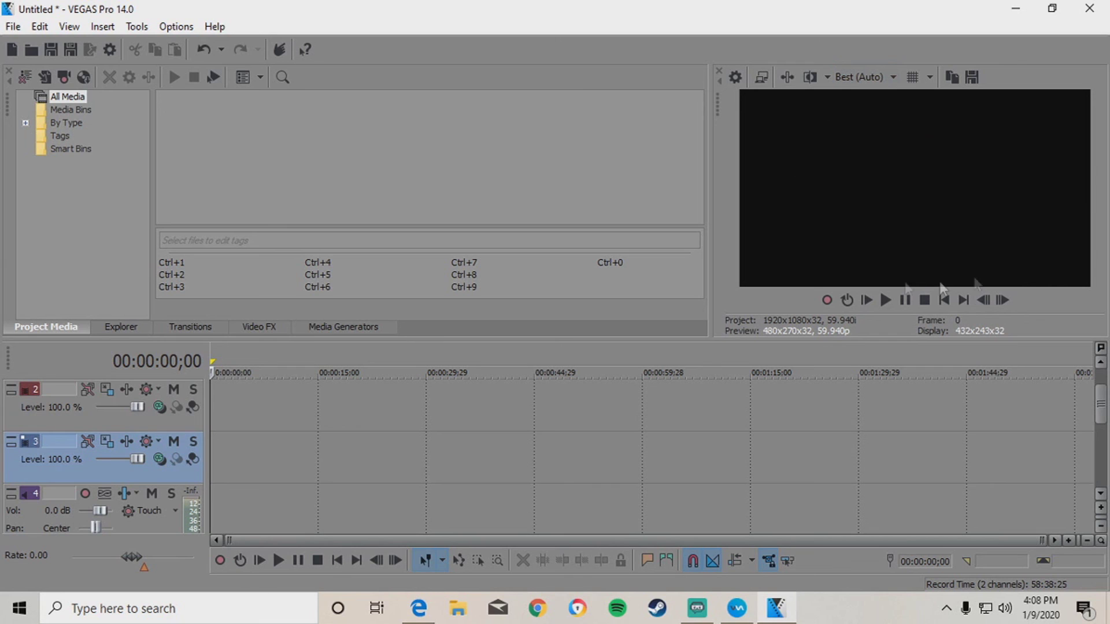
# Step: Set the video preview quality to Draft (Quarter)
pyautogui.click(853, 76)
pyautogui.moveTo(869, 100)
pyautogui.click(966, 155)
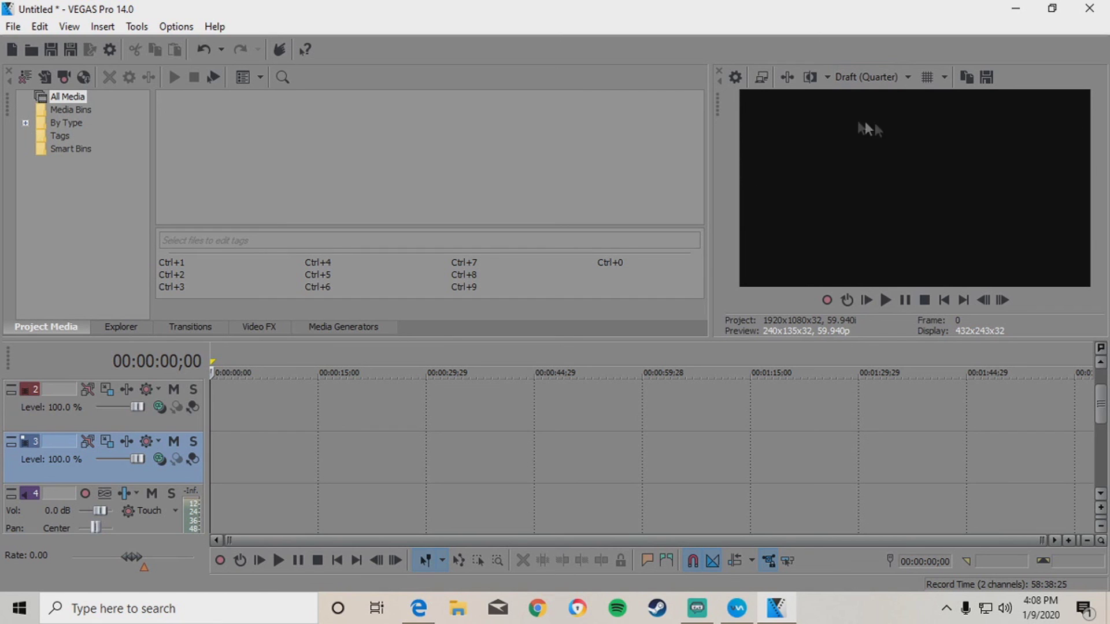
# Step: Switch the video preview quality back to Best (Auto)
pyautogui.click(875, 85)
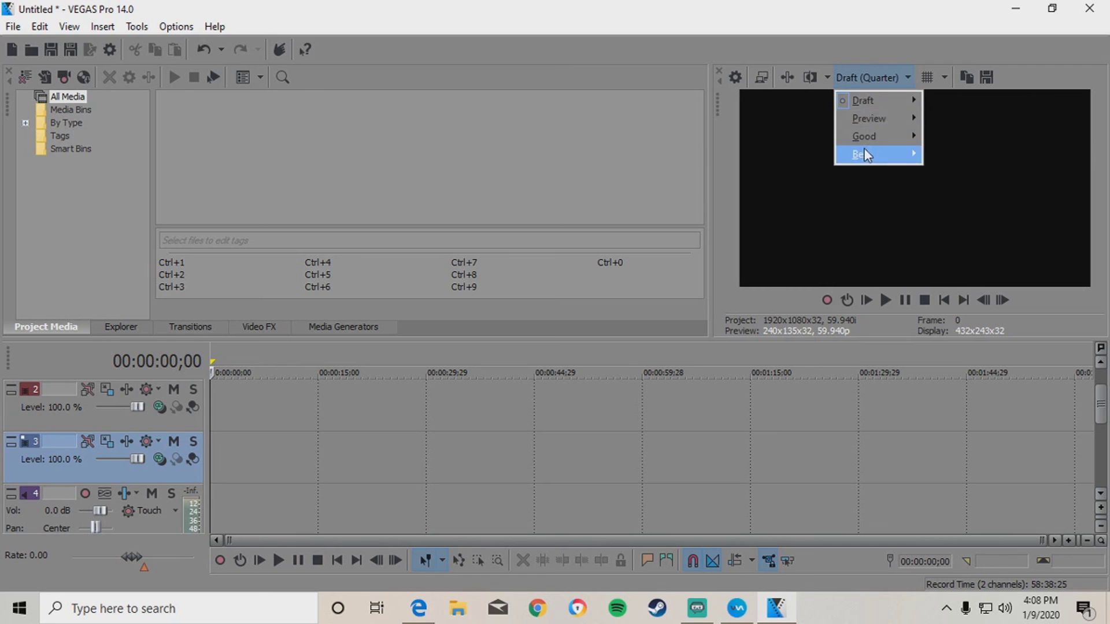
pyautogui.moveTo(865, 153)
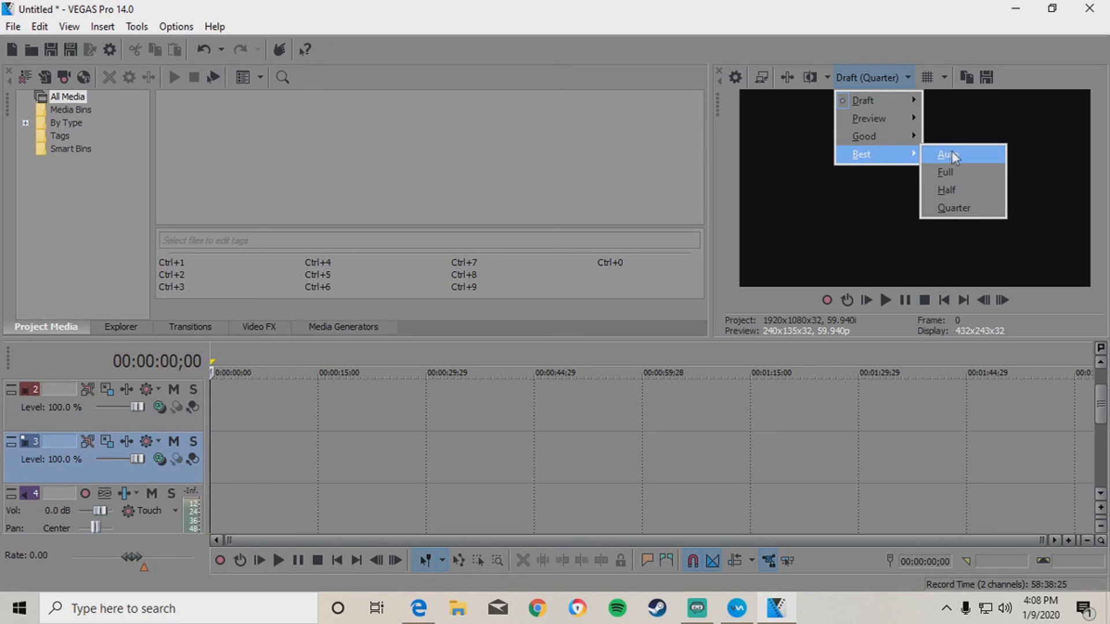
pyautogui.click(973, 151)
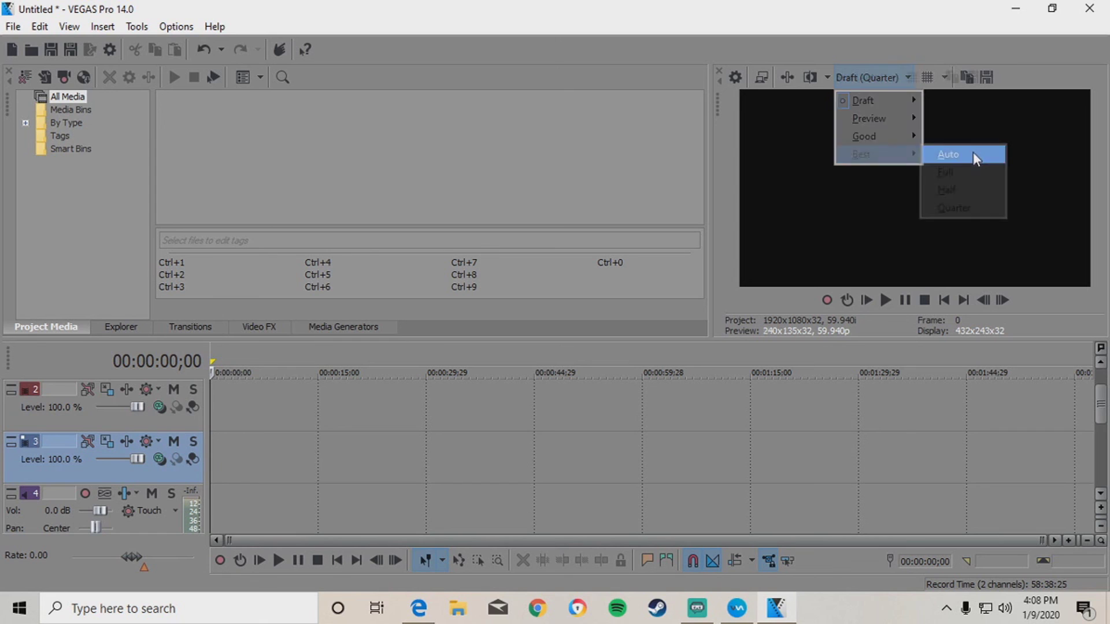